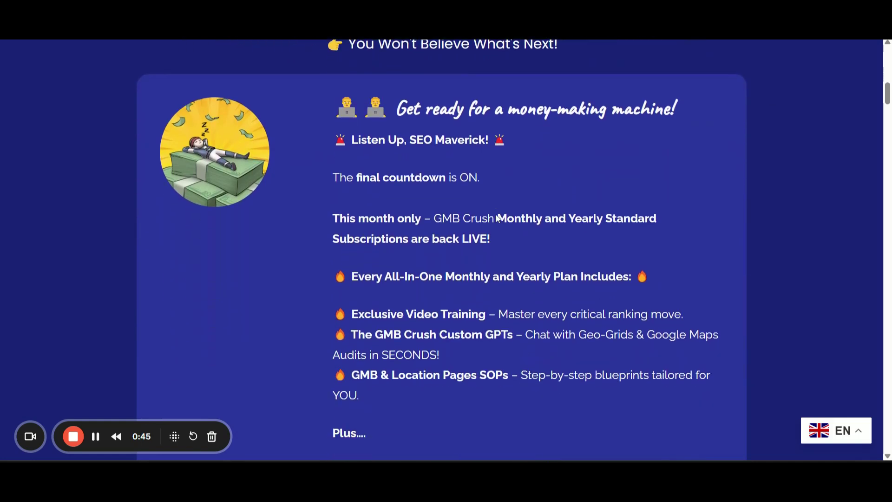
# Scroll past the GMB Wizard report sections to the Carpet Cleaning New York geo-grid (9x9, 4.5 km)
pyautogui.scroll(-4, 496, 216)
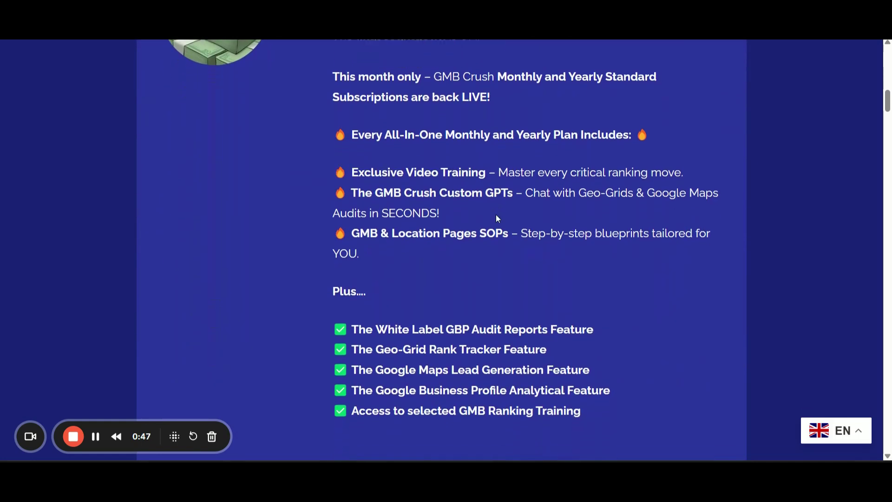
pyautogui.scroll(-3, 496, 215)
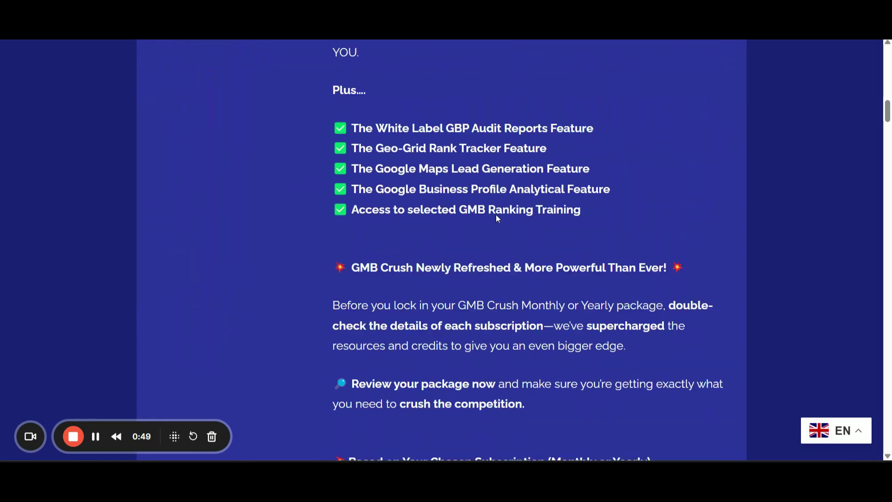
pyautogui.scroll(-1, 298, 224)
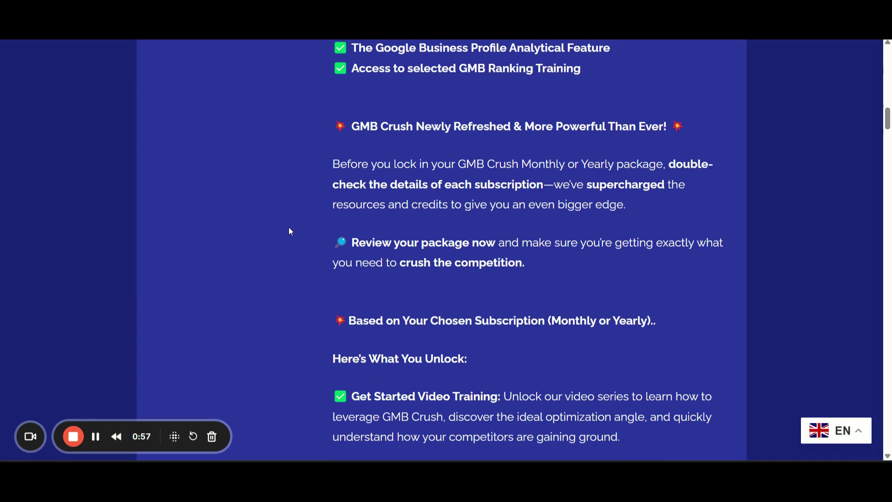
pyautogui.scroll(-4, 289, 228)
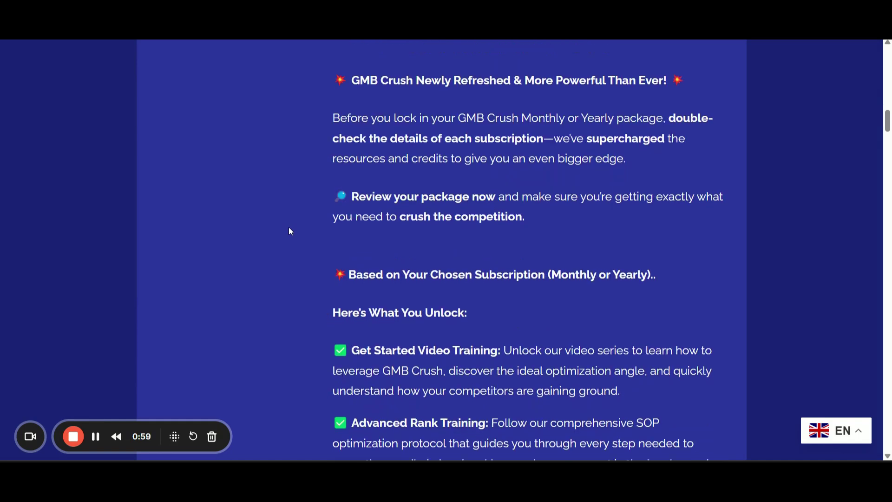
pyautogui.scroll(-2, 289, 231)
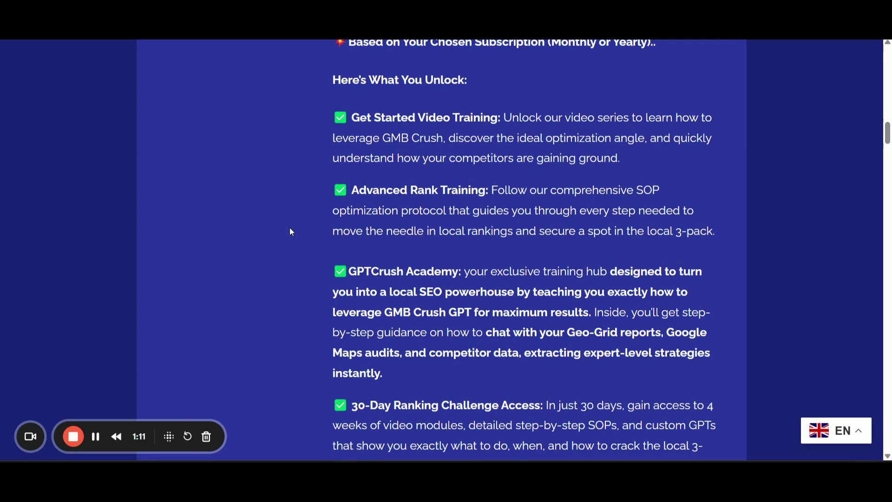
pyautogui.scroll(3, 289, 229)
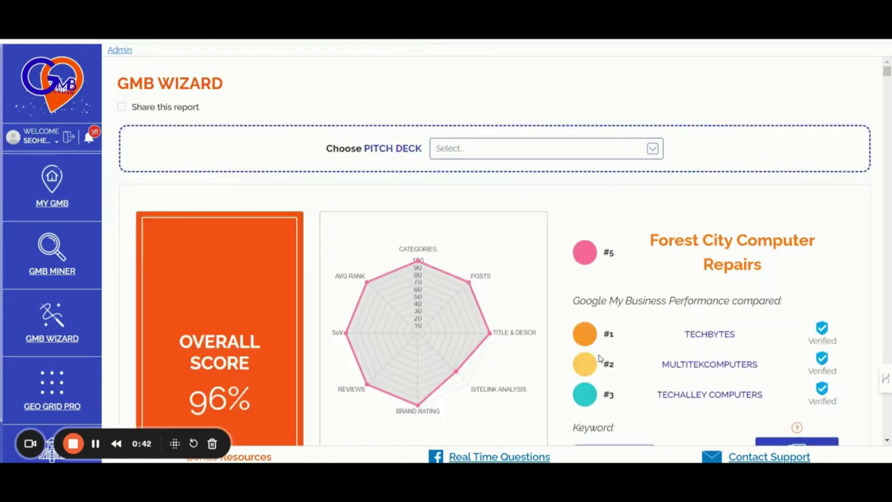
pyautogui.scroll(-5, 599, 358)
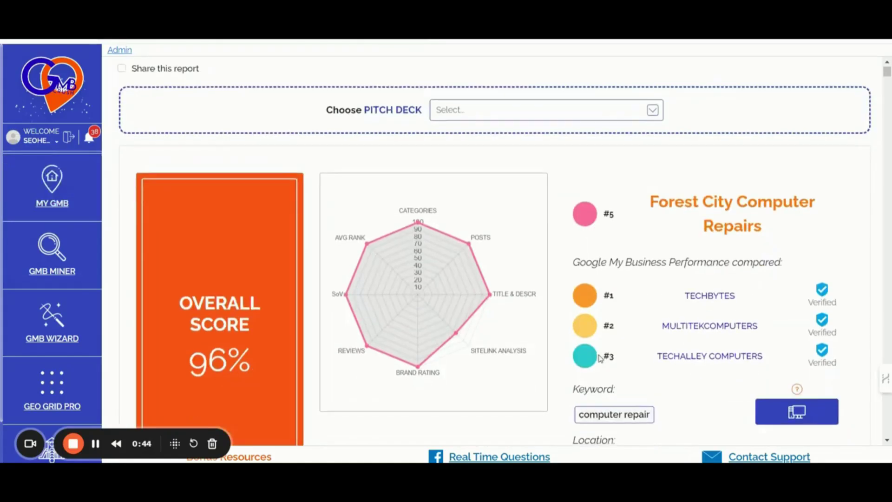
pyautogui.scroll(-7, 605, 360)
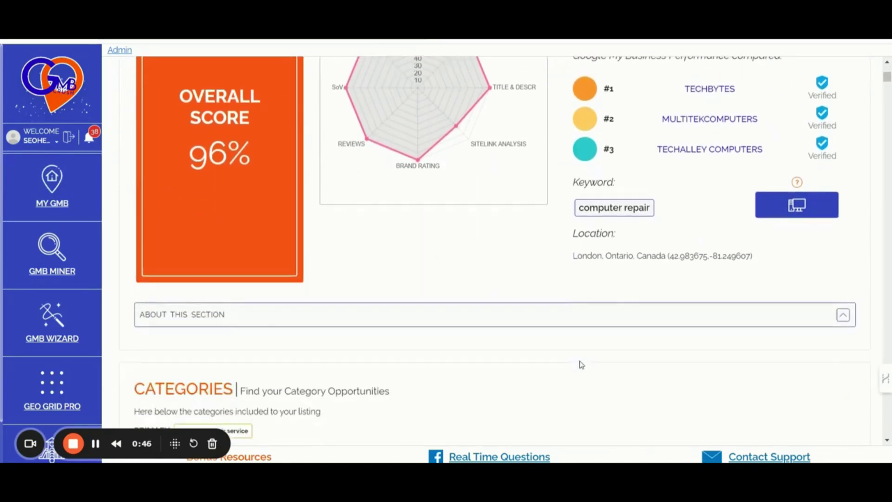
pyautogui.scroll(-1, 581, 365)
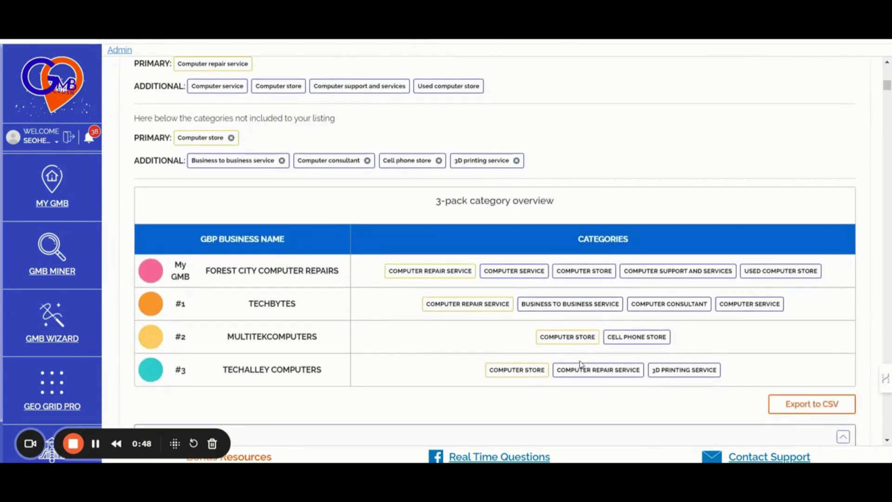
pyautogui.scroll(-3, 599, 367)
pyautogui.scroll(-7, 604, 368)
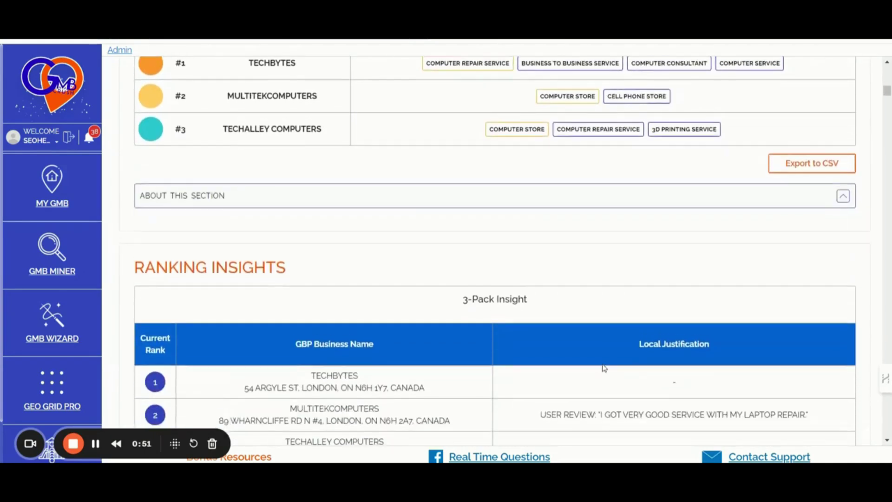
pyautogui.scroll(-5, 603, 368)
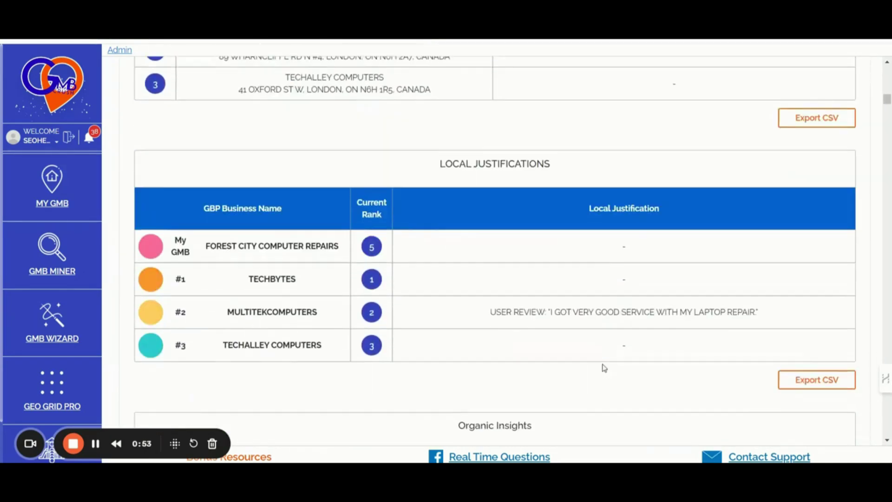
pyautogui.scroll(-2, 603, 367)
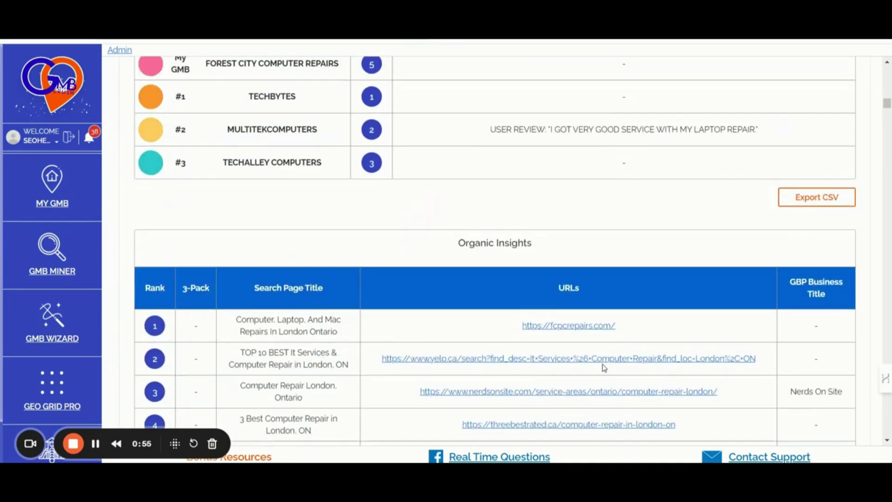
pyautogui.scroll(-2, 621, 368)
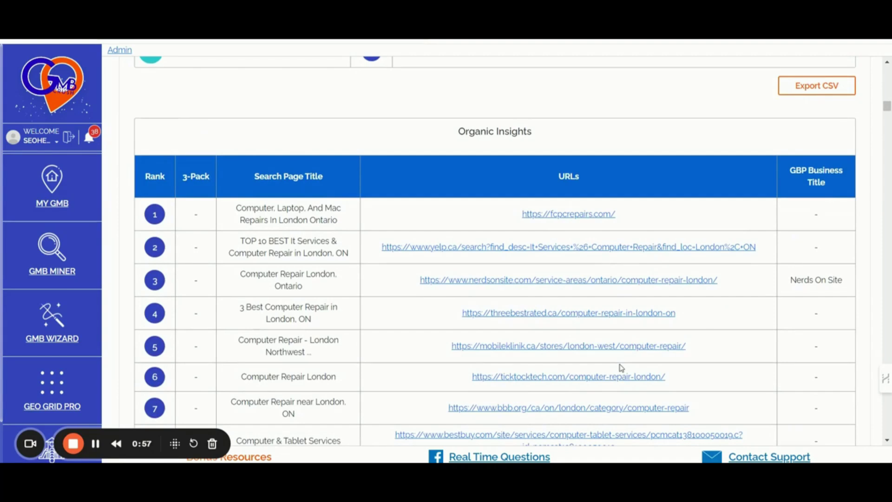
pyautogui.scroll(-1, 621, 367)
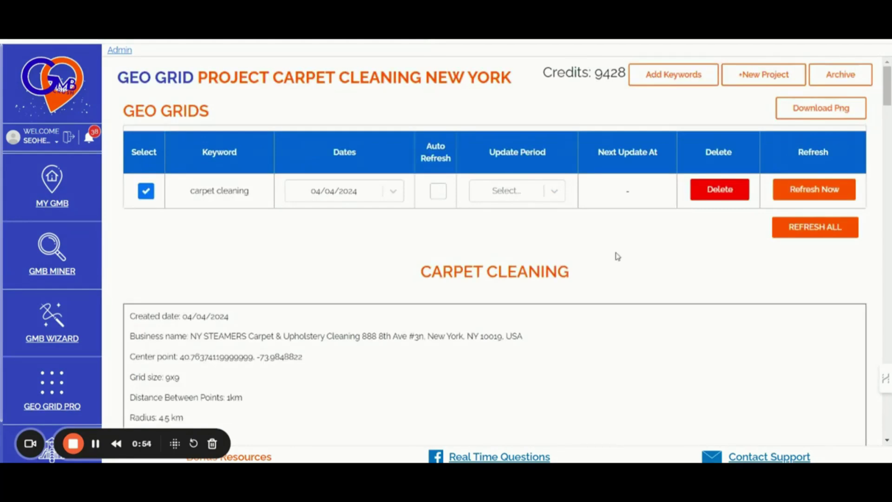
# Scroll down to the carpet cleaning geo-grid map and its Coordinates CSV export
pyautogui.scroll(-4, 621, 256)
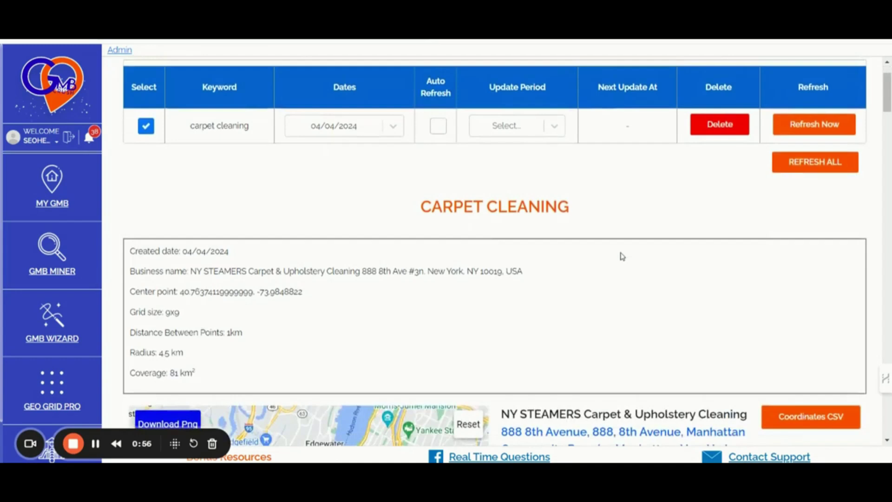
pyautogui.scroll(-4, 622, 256)
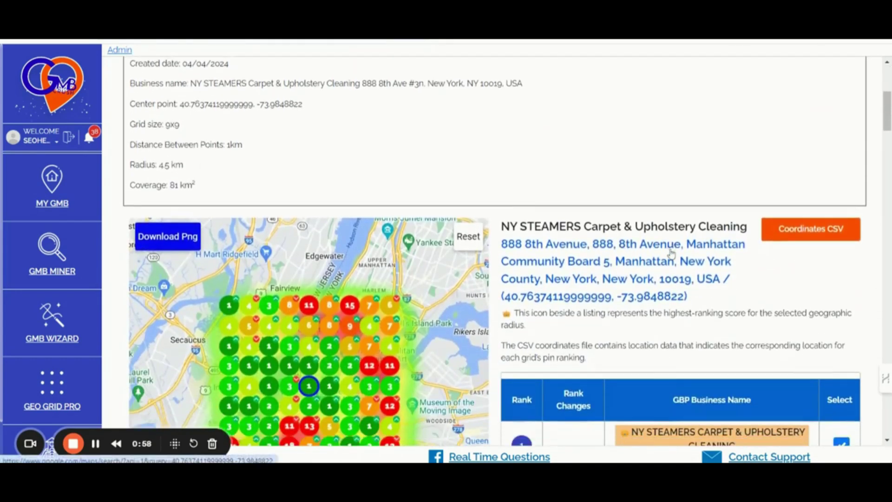
pyautogui.scroll(-1, 670, 252)
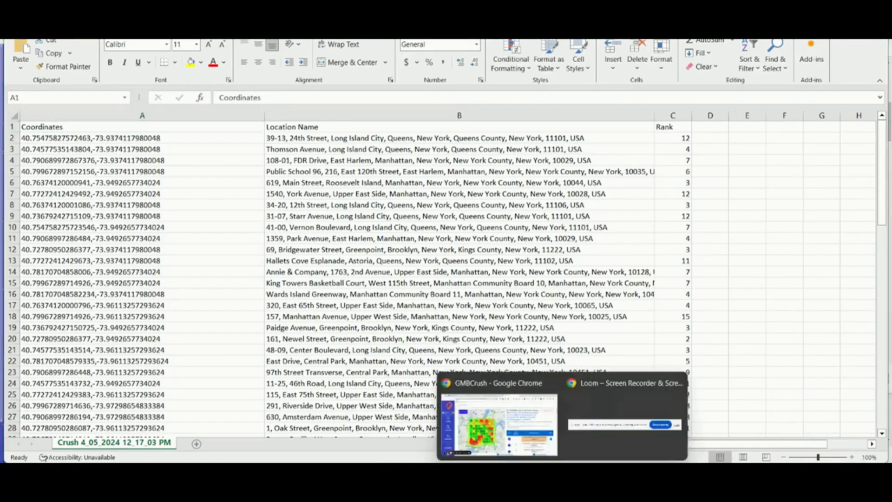
# Switch from Excel back to the GMB Crush report in Chrome
pyautogui.click(502, 418)
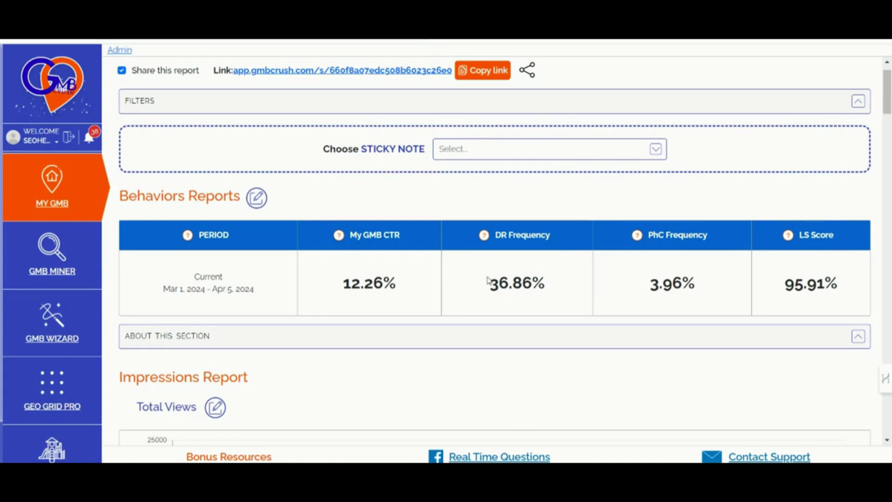
pyautogui.scroll(-1, 486, 280)
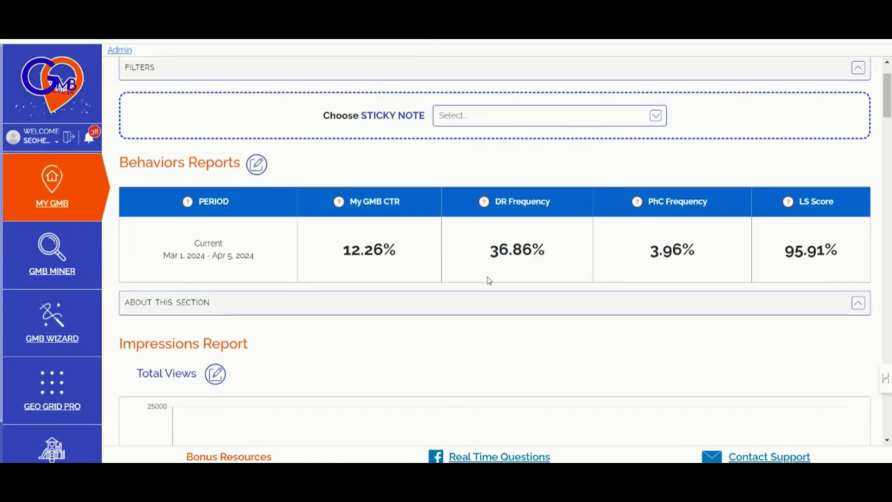
pyautogui.scroll(-2, 605, 273)
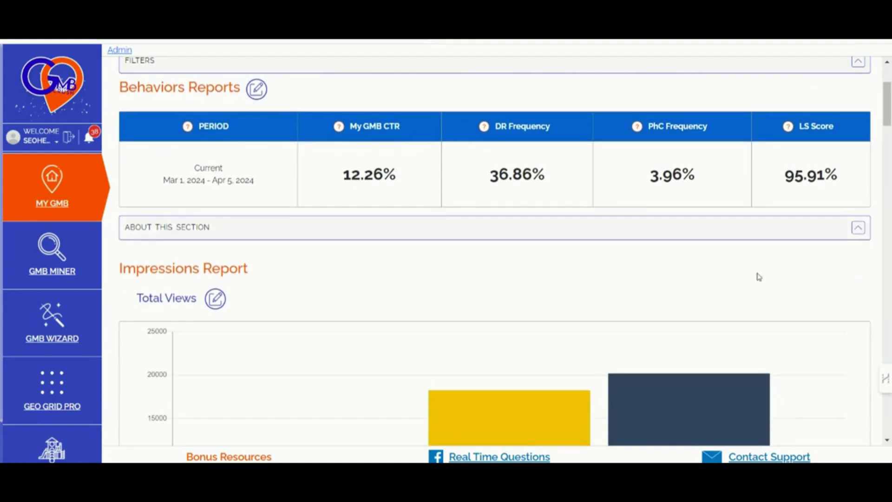
pyautogui.scroll(-12, 757, 276)
pyautogui.scroll(-15, 759, 277)
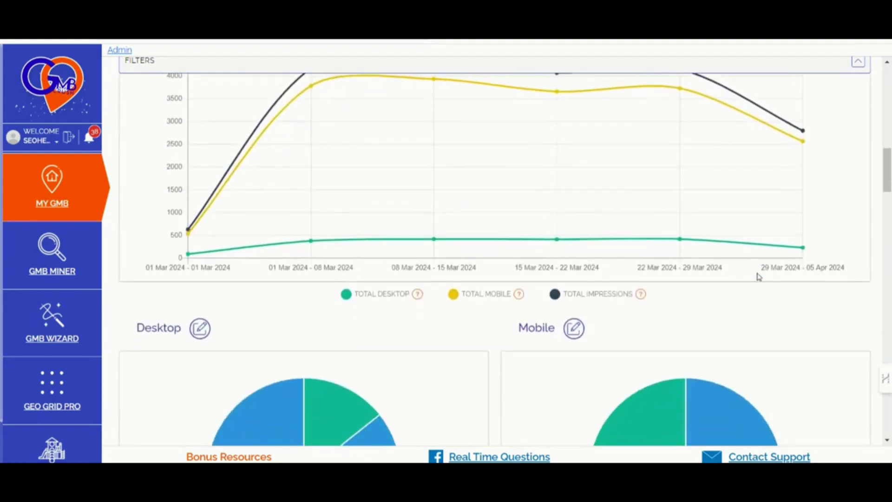
pyautogui.scroll(-15, 758, 275)
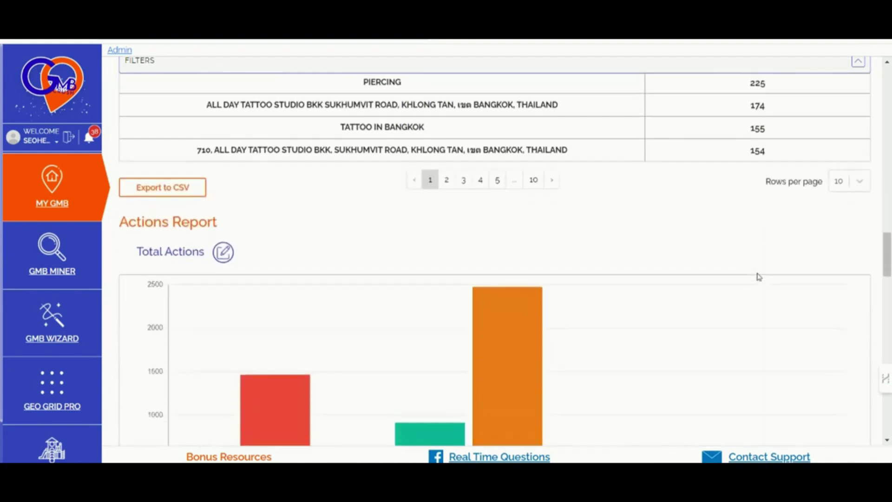
# Scroll through the Extension X results for 'fertility clinics detroit', with ratings, reviews and CTR
pyautogui.scroll(-10, 757, 277)
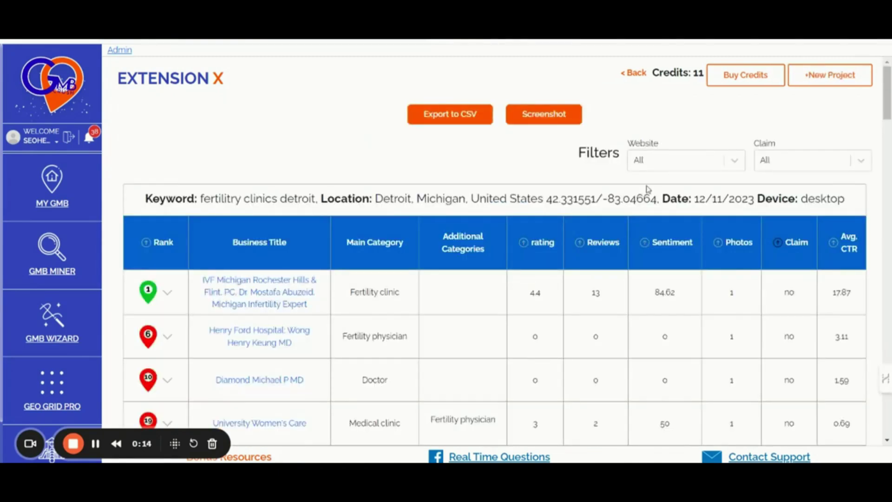
pyautogui.scroll(-2, 647, 189)
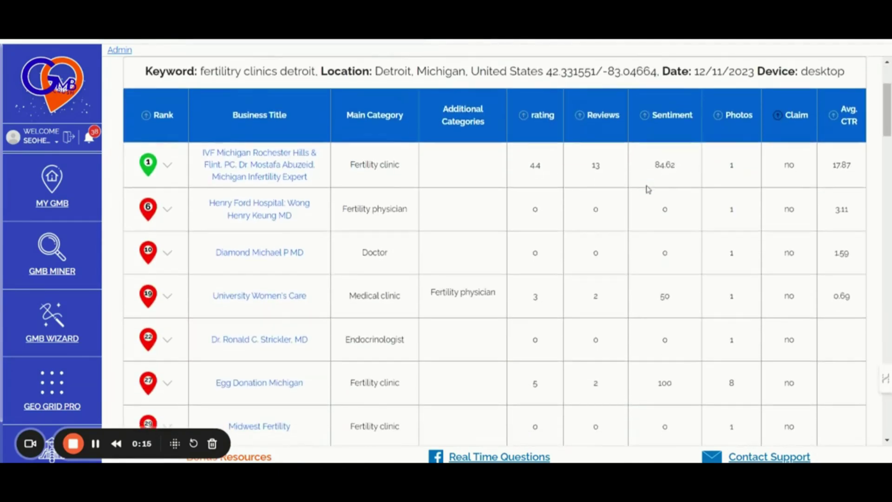
pyautogui.scroll(1, 648, 189)
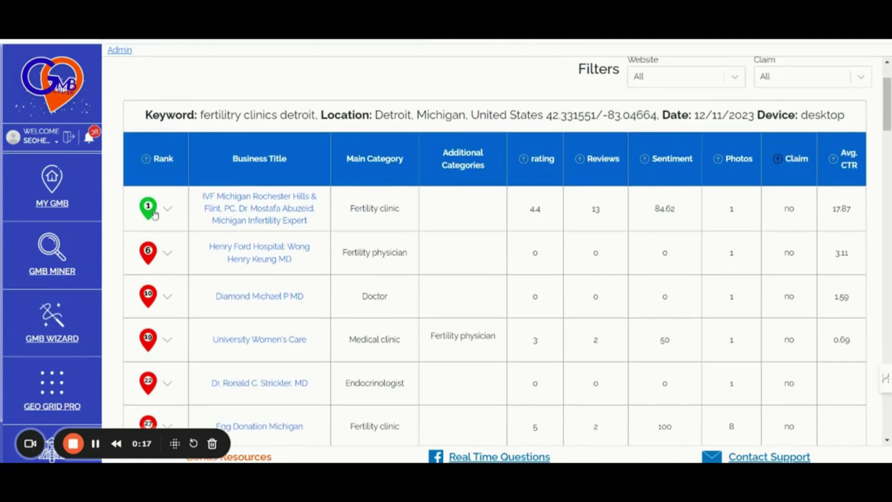
# Open the GMB Crush GPT in ChatGPT to show its conversation starters
pyautogui.doubleClick(791, 207)
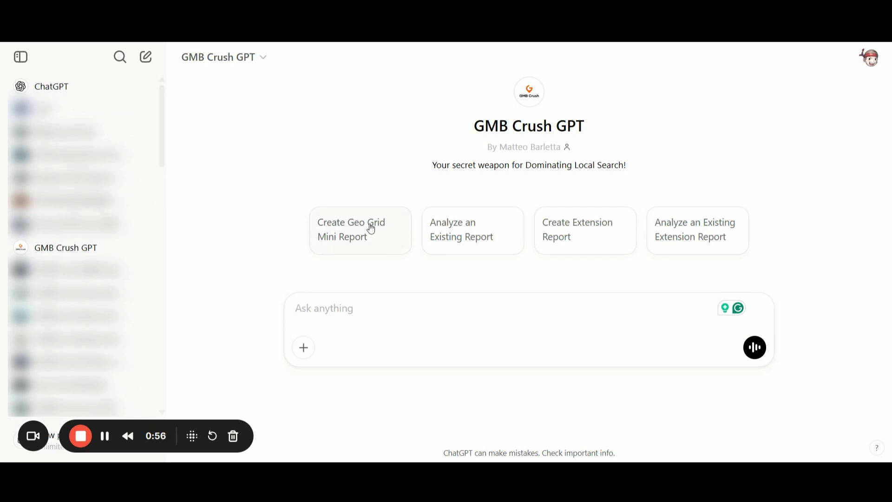
# Choose the 'Analyze an Existing Report' conversation starter in GMB Crush GPT
pyautogui.click(472, 239)
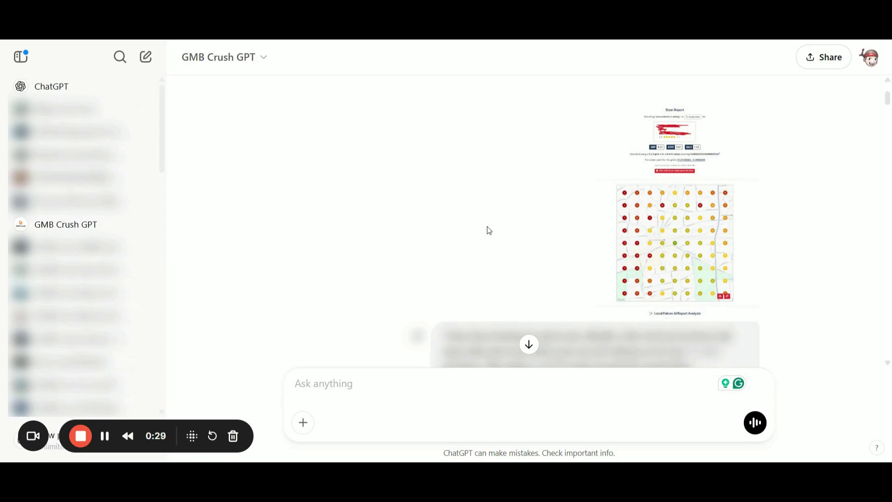
pyautogui.scroll(-2, 487, 229)
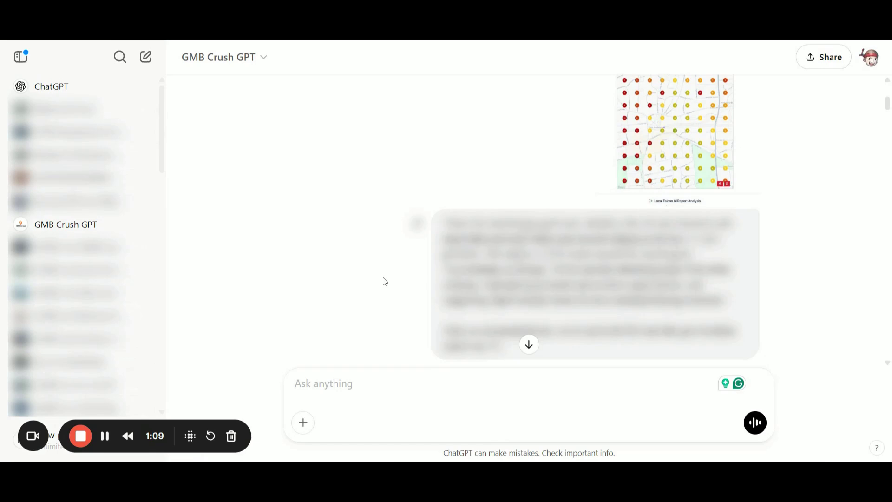
# Scroll to the 'Accountants in Ealing' geo-grid analysis and its 'Areas with Poor Ranking' bullets
pyautogui.scroll(-3, 384, 281)
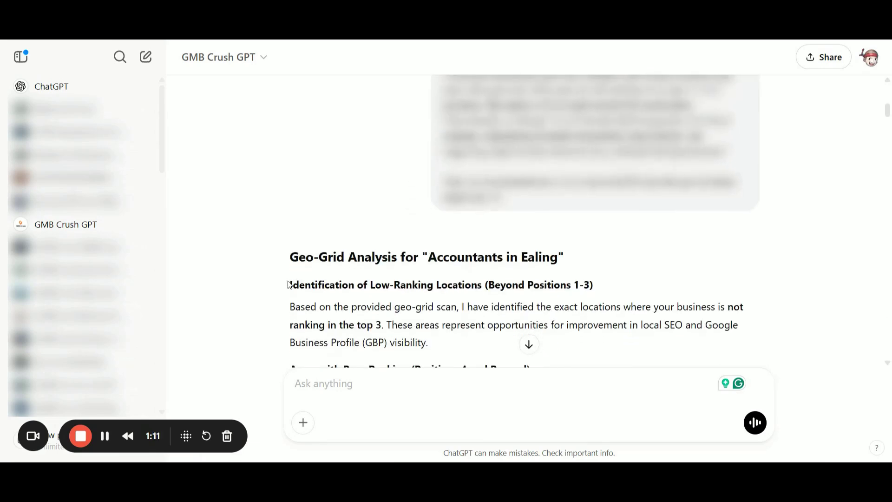
pyautogui.scroll(-1, 288, 281)
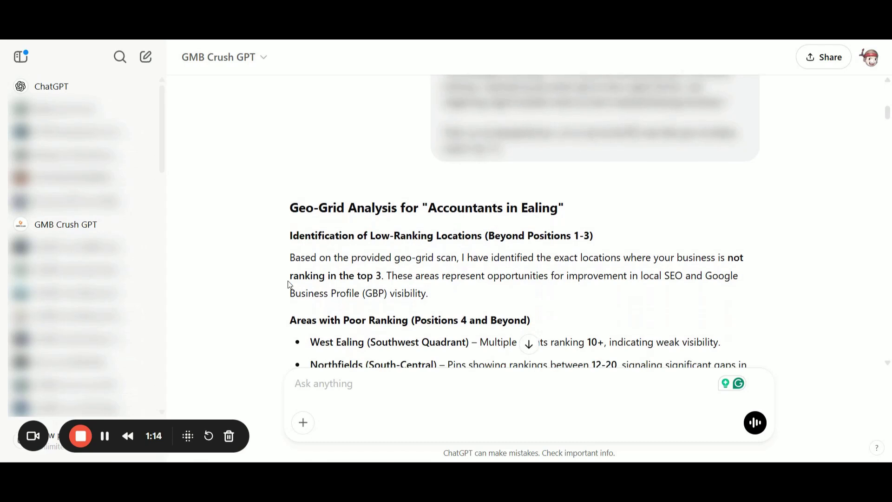
pyautogui.scroll(-1, 284, 300)
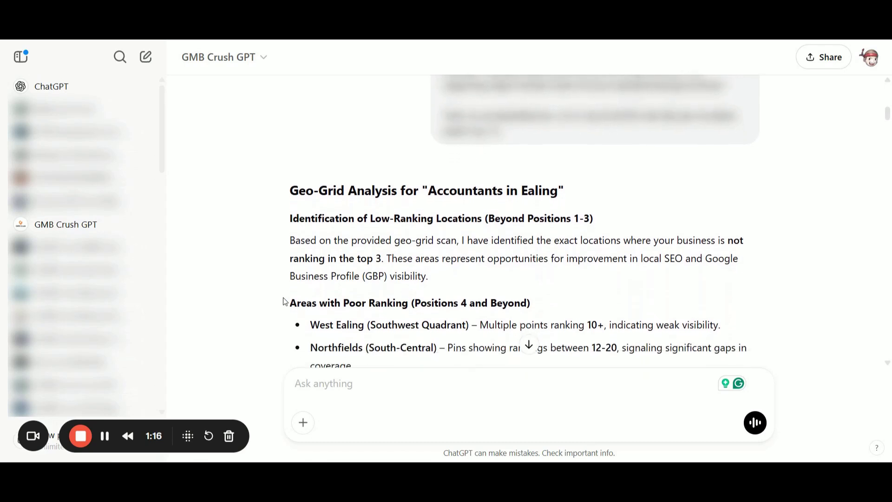
pyautogui.scroll(-1, 260, 290)
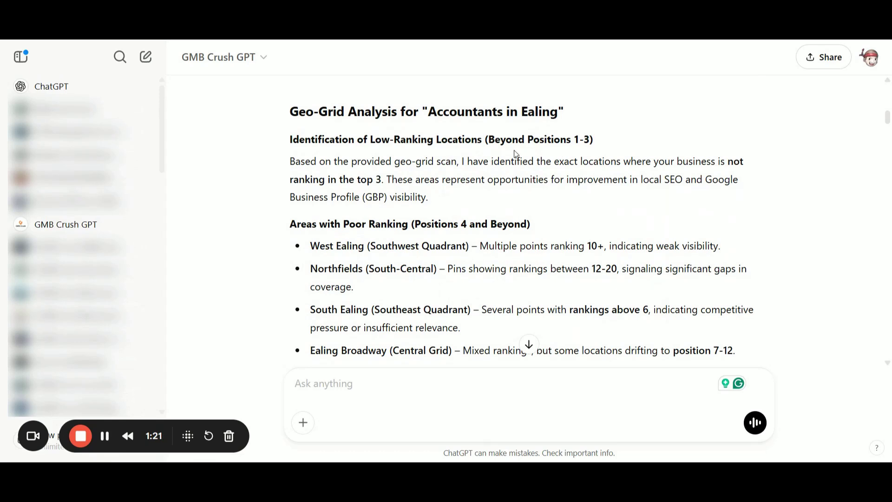
pyautogui.scroll(-1, 519, 190)
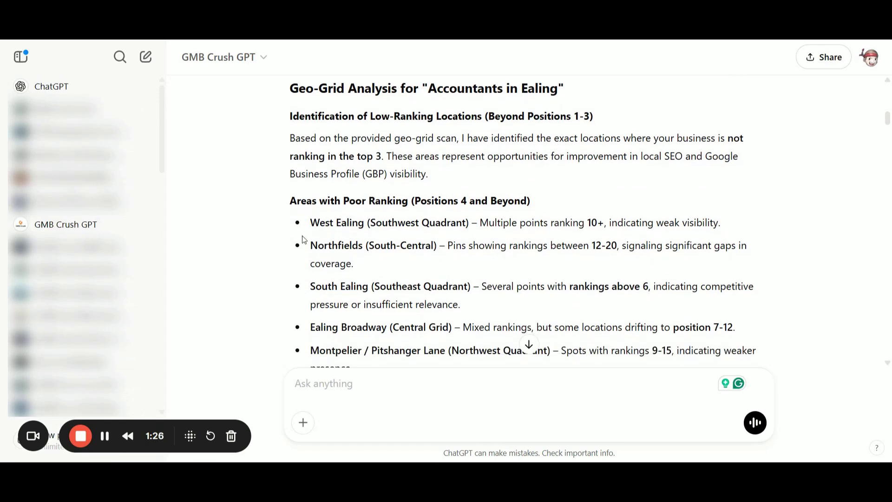
pyautogui.scroll(-2, 304, 239)
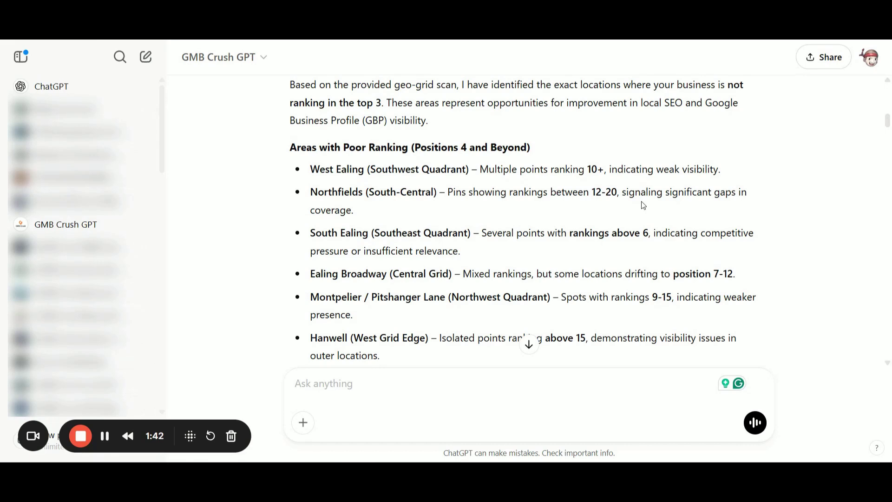
pyautogui.scroll(-1, 643, 205)
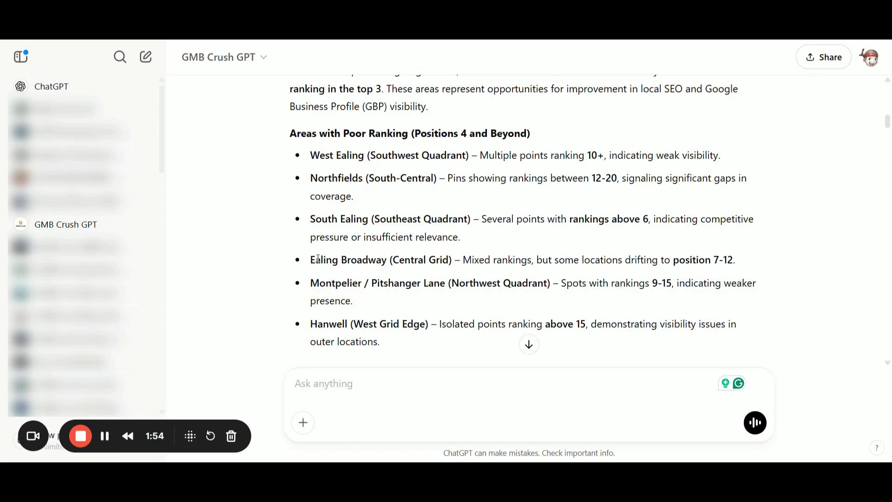
pyautogui.scroll(1, 320, 256)
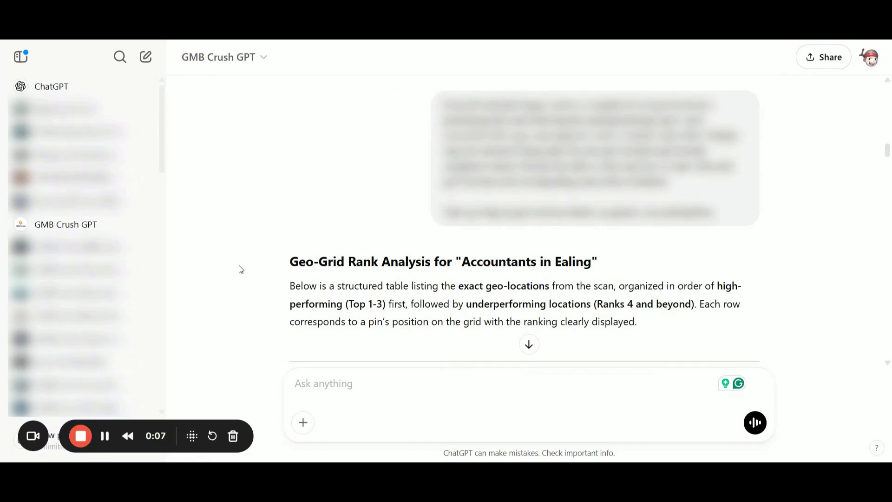
# Scroll past the High-Performing table to Underperforming Locations, West Ealing Broadway (6) to Lower Boston Road (19)
pyautogui.scroll(-4, 241, 270)
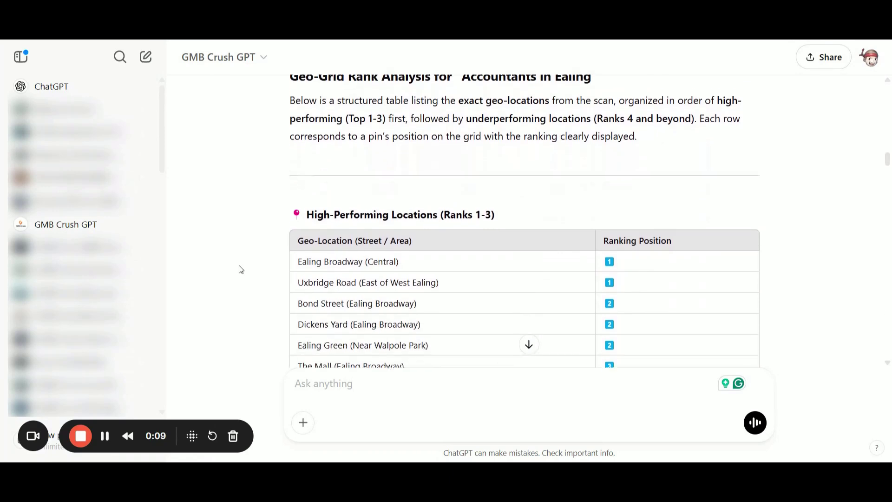
pyautogui.scroll(-3, 240, 269)
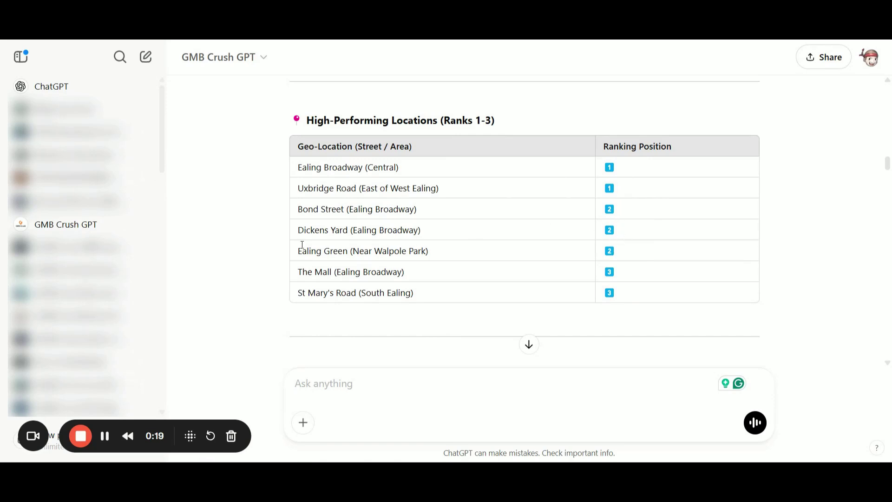
pyautogui.scroll(-4, 267, 245)
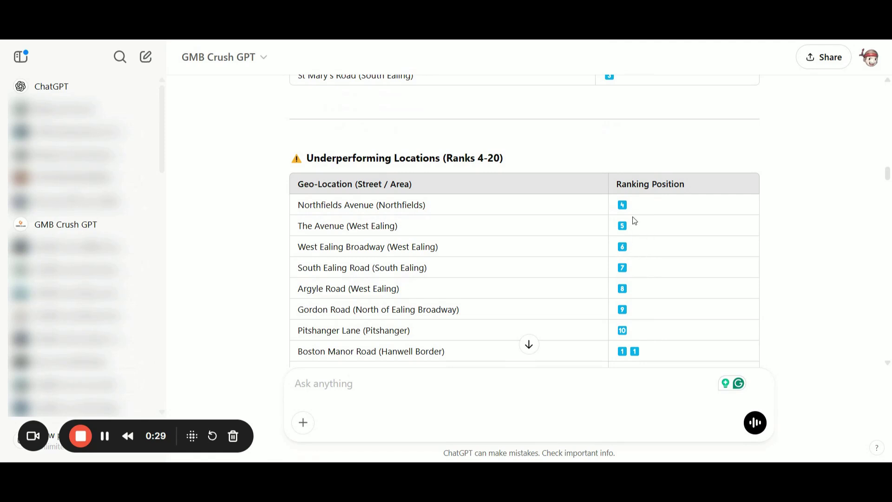
pyautogui.scroll(-3, 674, 254)
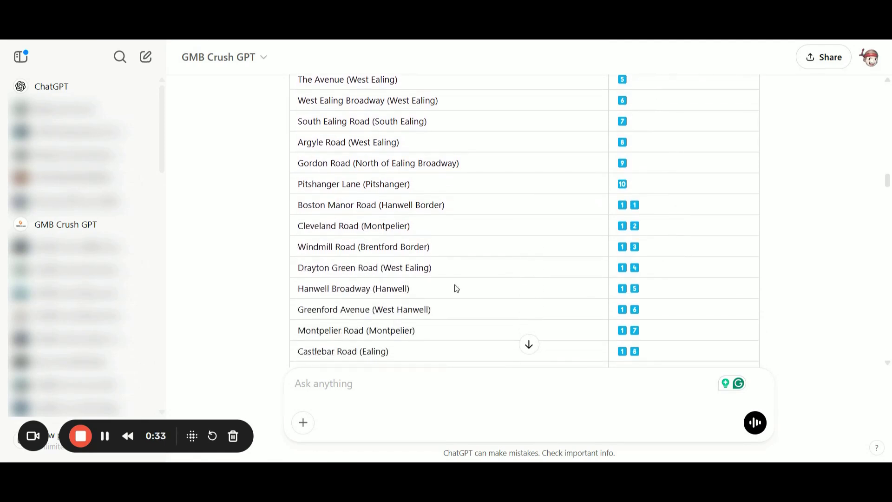
pyautogui.scroll(2, 237, 262)
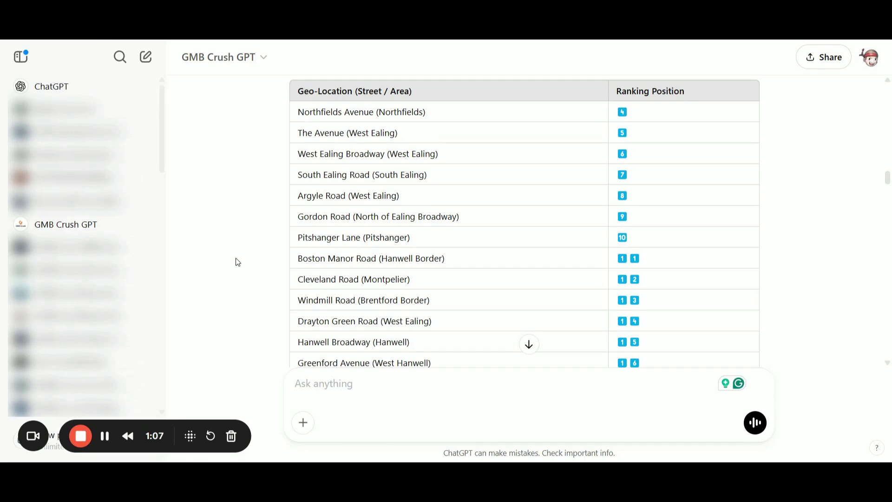
pyautogui.scroll(2, 237, 261)
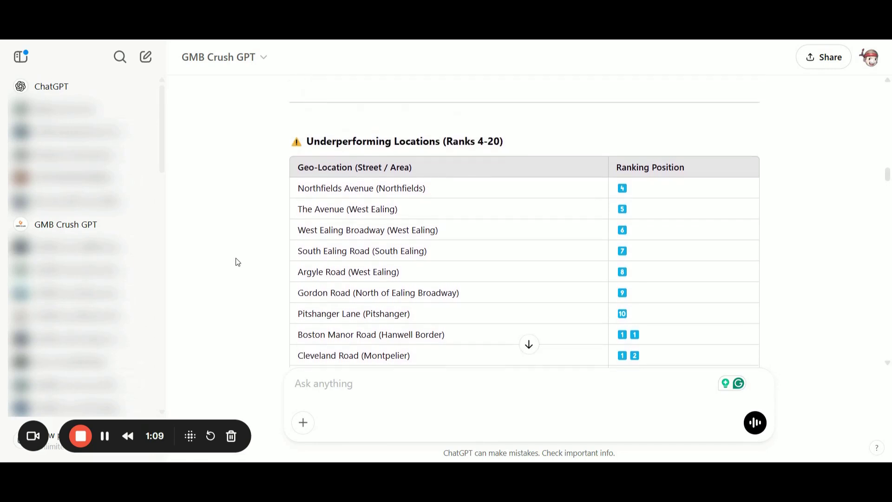
pyautogui.scroll(-5, 237, 262)
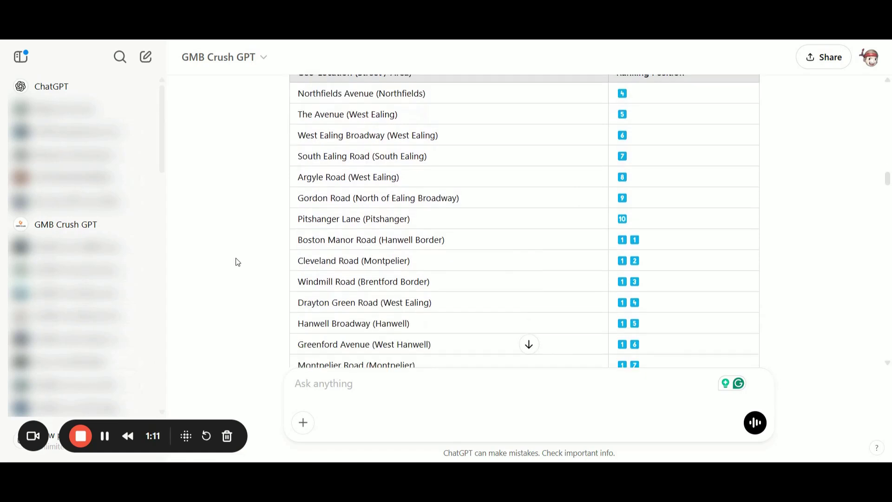
pyautogui.scroll(-1, 237, 262)
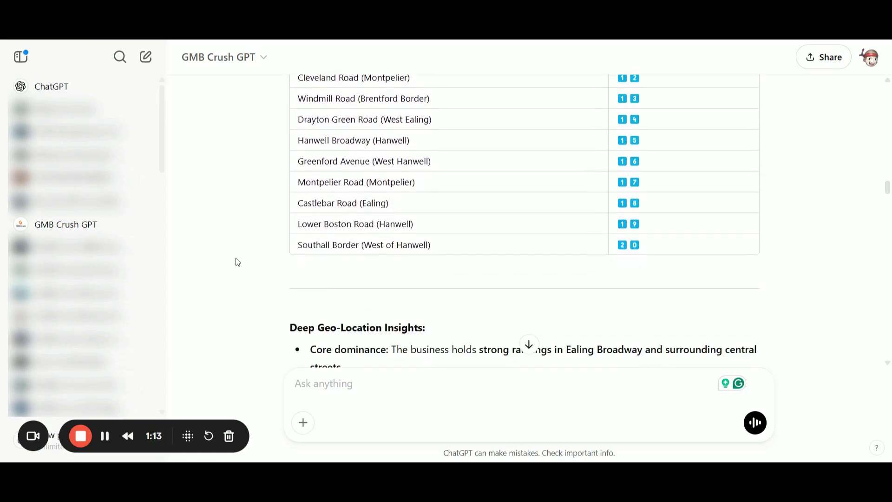
pyautogui.scroll(3, 237, 262)
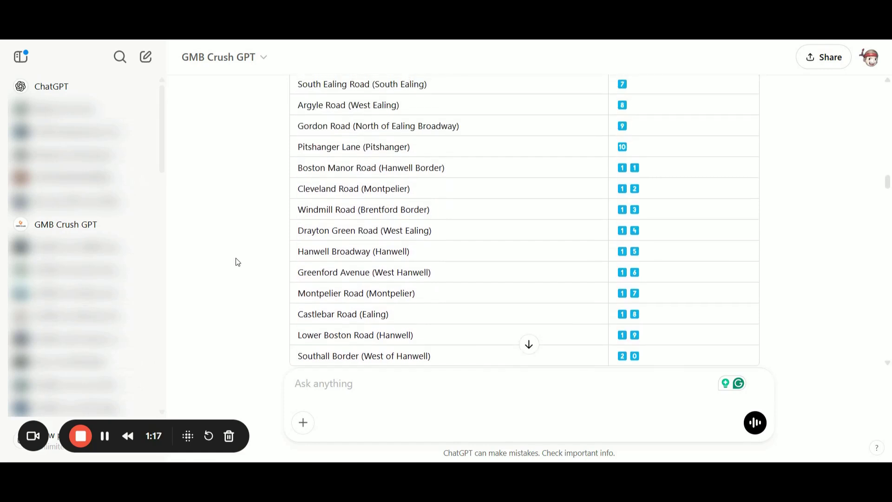
pyautogui.scroll(1, 237, 262)
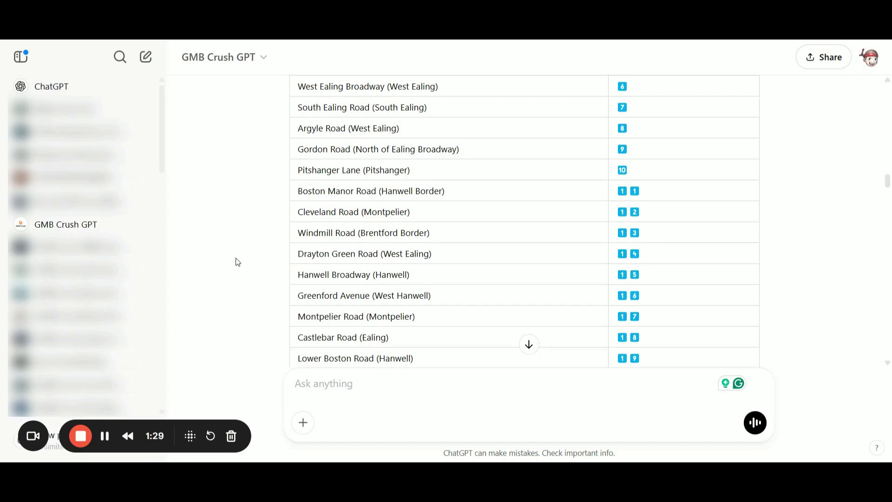
# Return to the ChatGPT window and move through the GMB Crush GPT chat below the rank tables
pyautogui.press('super+Tab')
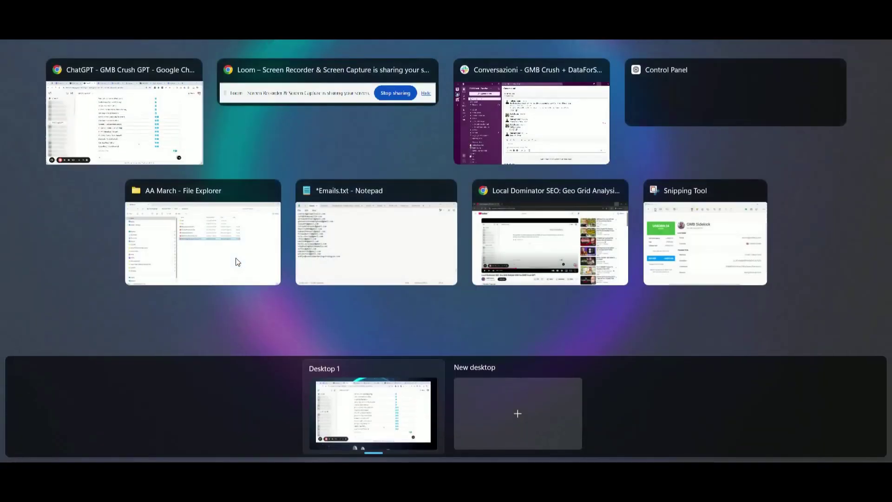
pyautogui.click(103, 136)
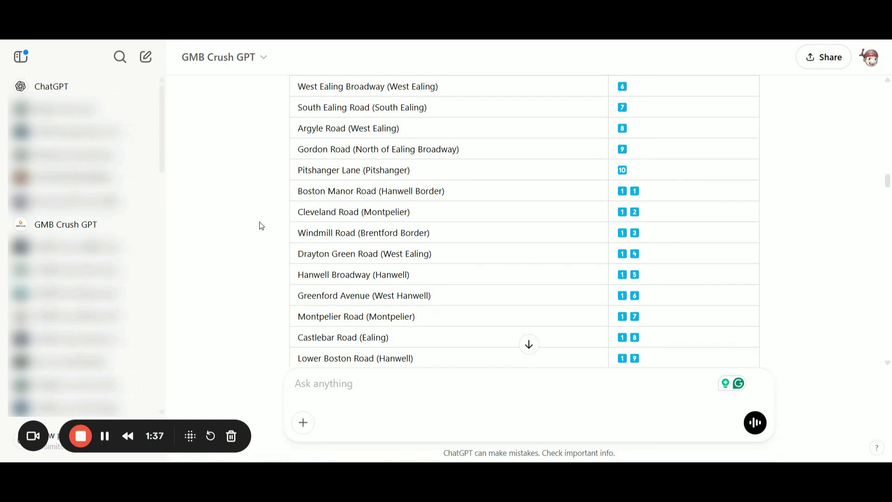
pyautogui.scroll(1, 261, 226)
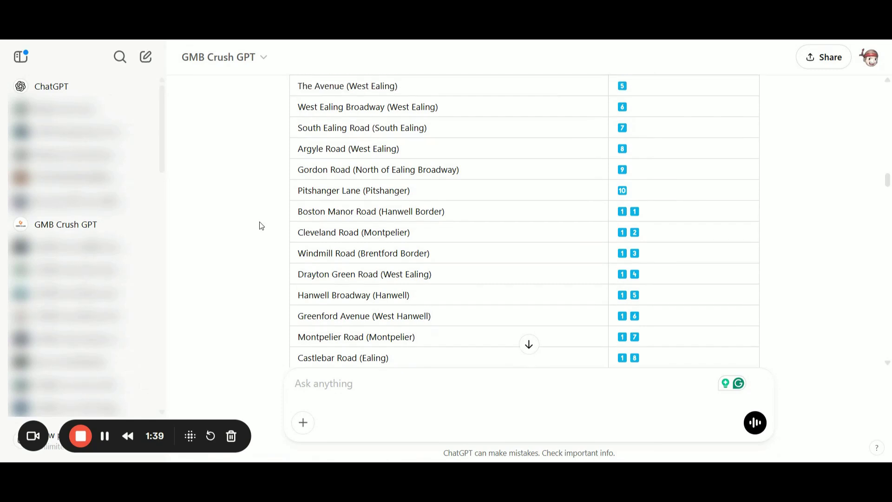
pyautogui.scroll(2, 262, 225)
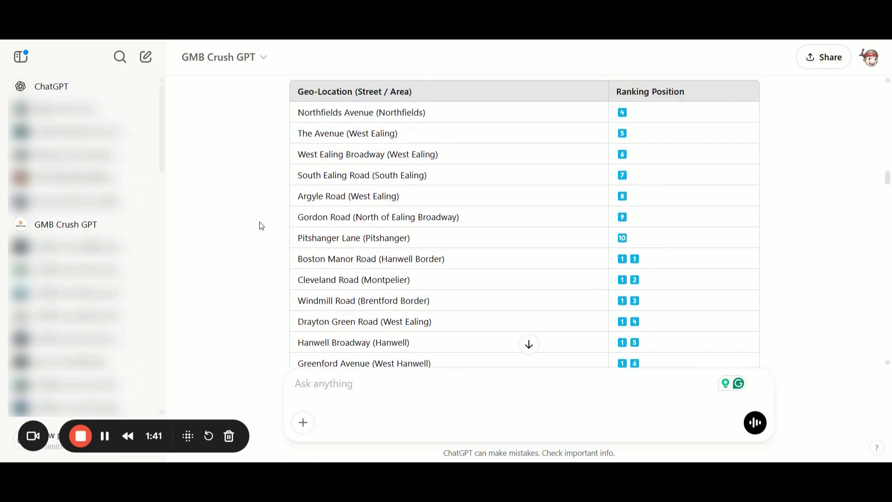
pyautogui.scroll(-2, 261, 225)
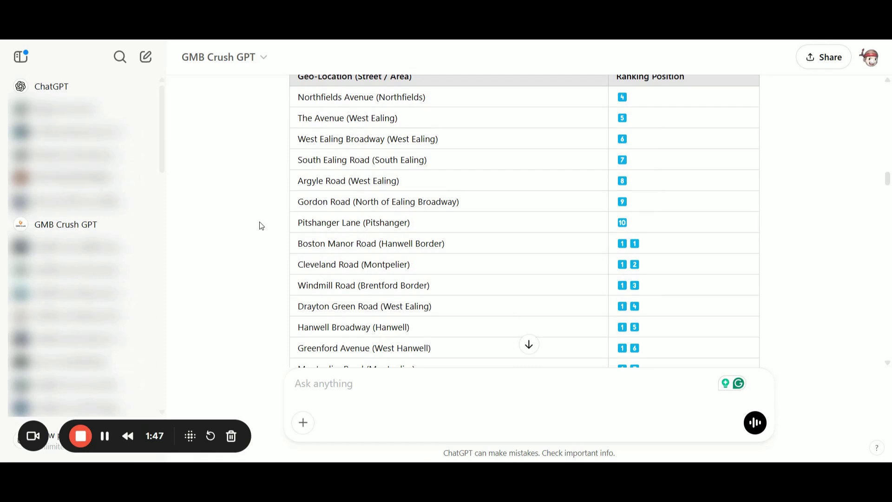
pyautogui.scroll(2, 261, 226)
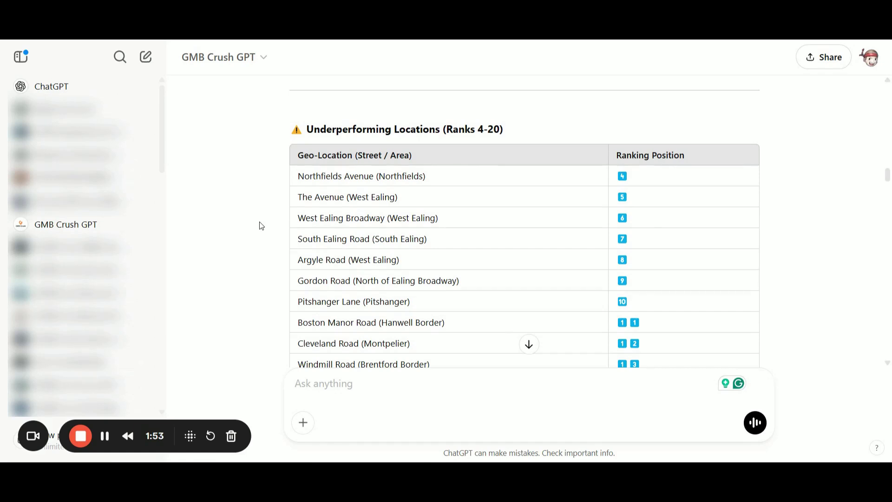
pyautogui.scroll(-3, 259, 222)
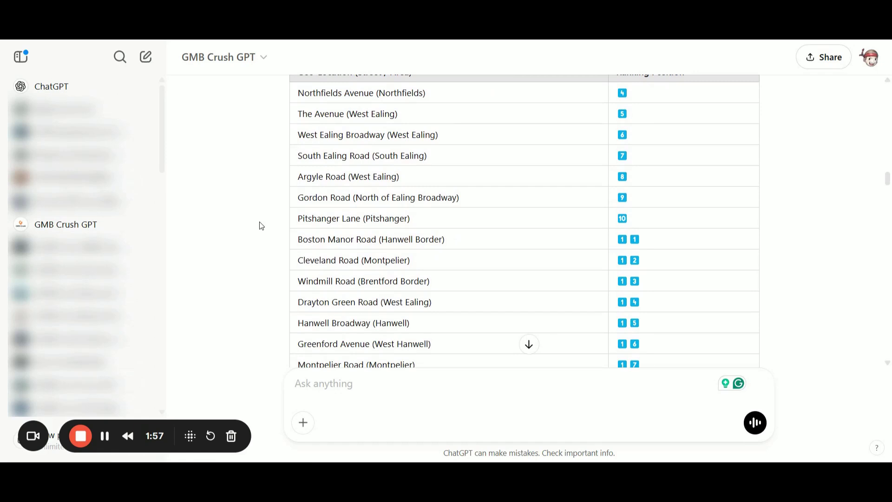
pyautogui.scroll(-4, 259, 221)
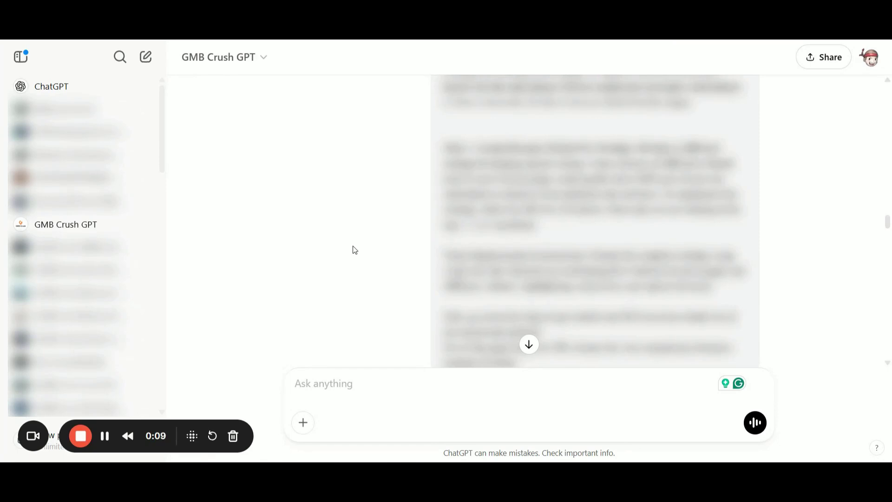
# Scroll through Step 1's Ealing location and URL table in the strategy reply
pyautogui.scroll(-1, 354, 250)
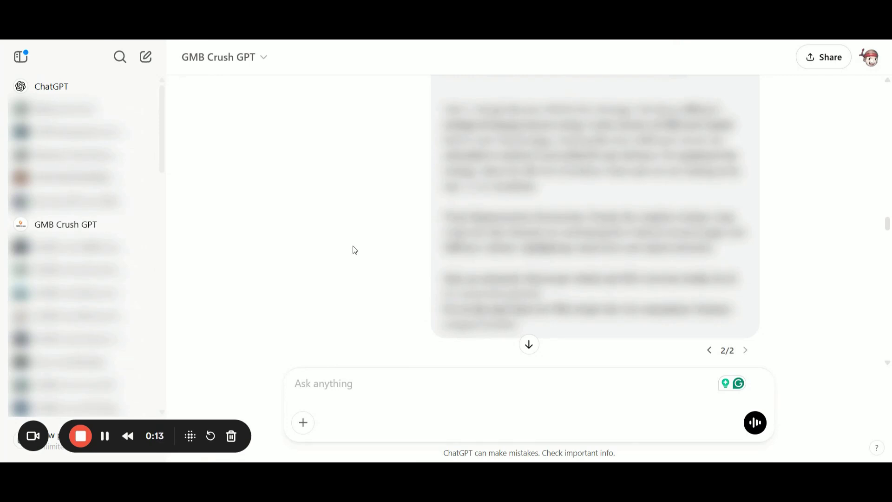
pyautogui.scroll(-5, 354, 249)
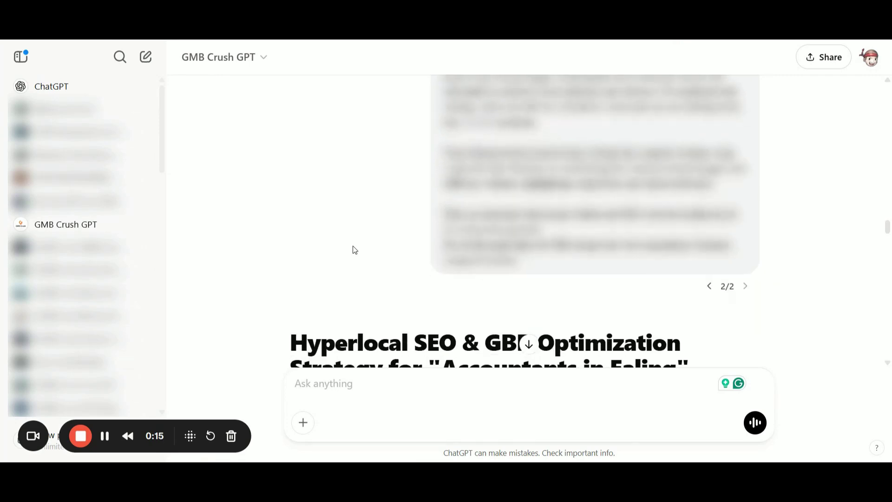
pyautogui.scroll(-3, 300, 276)
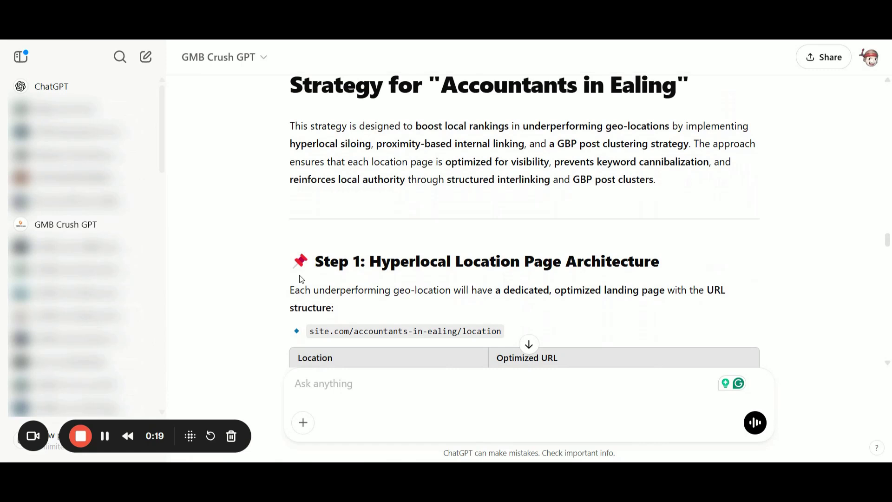
pyautogui.scroll(-1, 300, 277)
pyautogui.scroll(-4, 300, 276)
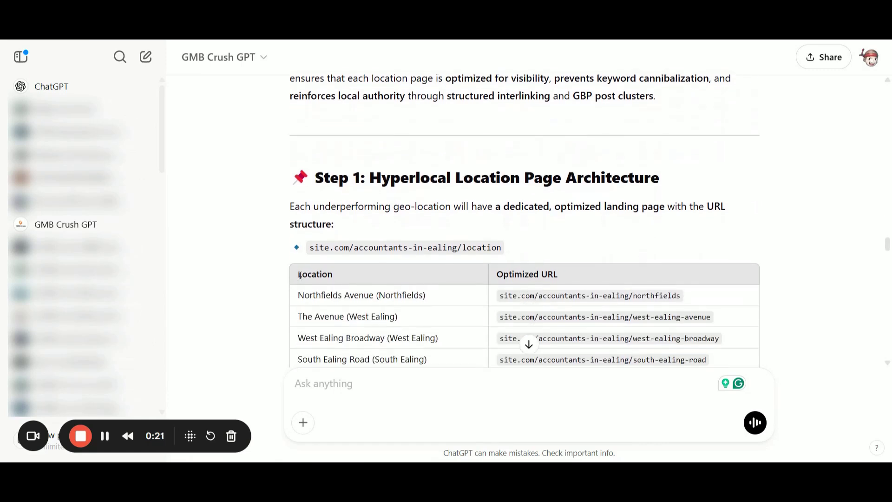
pyautogui.scroll(-2, 268, 281)
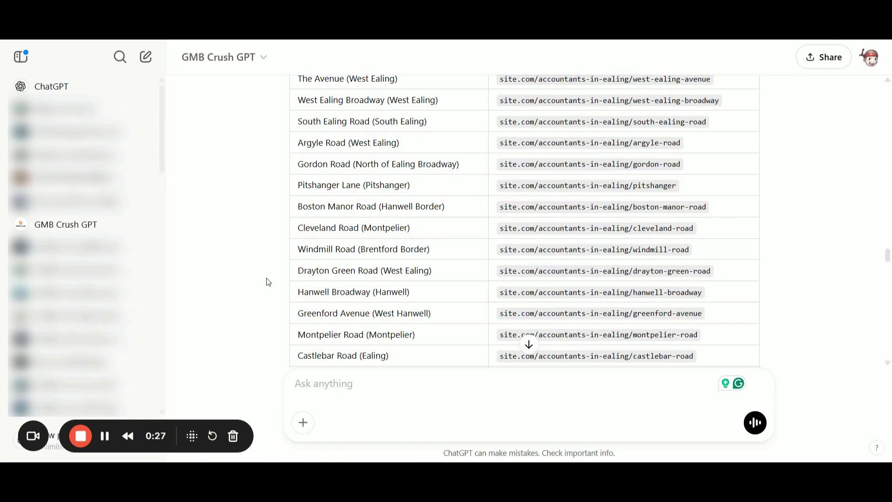
pyautogui.scroll(1, 268, 282)
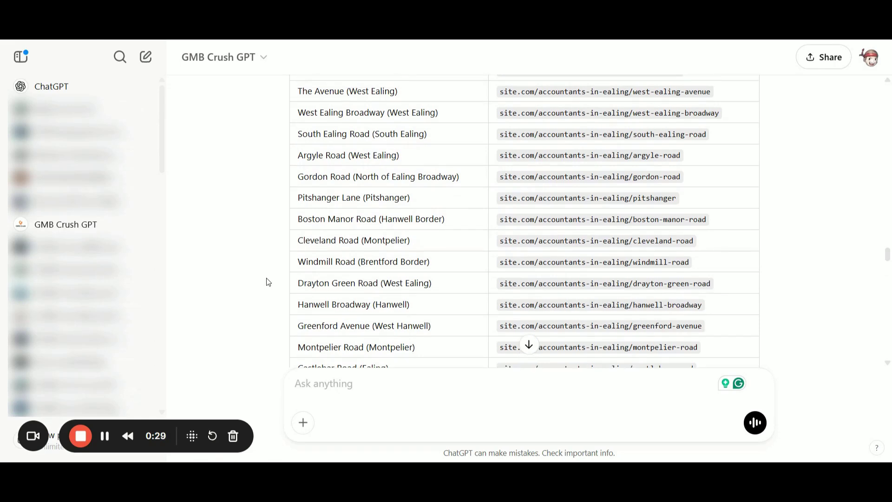
# Scroll through Step 2's hyperlocal silo structure with pillar pages and internal links, down to Hanwell
pyautogui.scroll(-7, 268, 282)
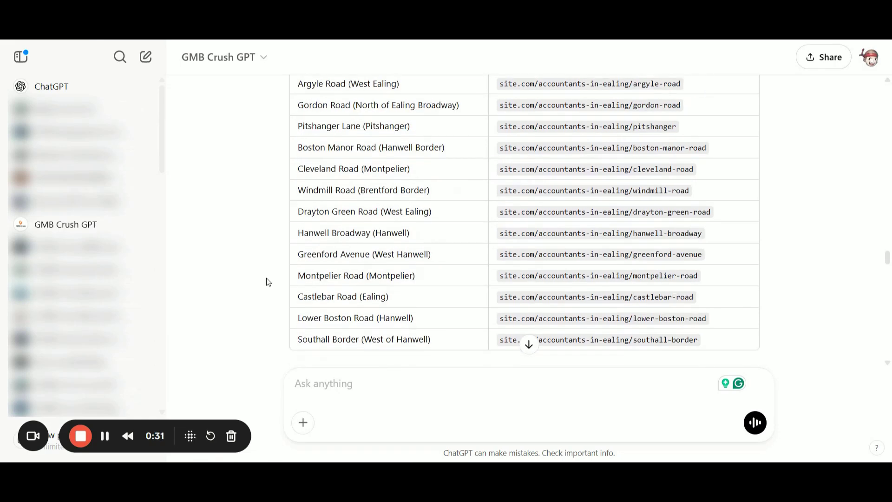
pyautogui.scroll(-2, 268, 282)
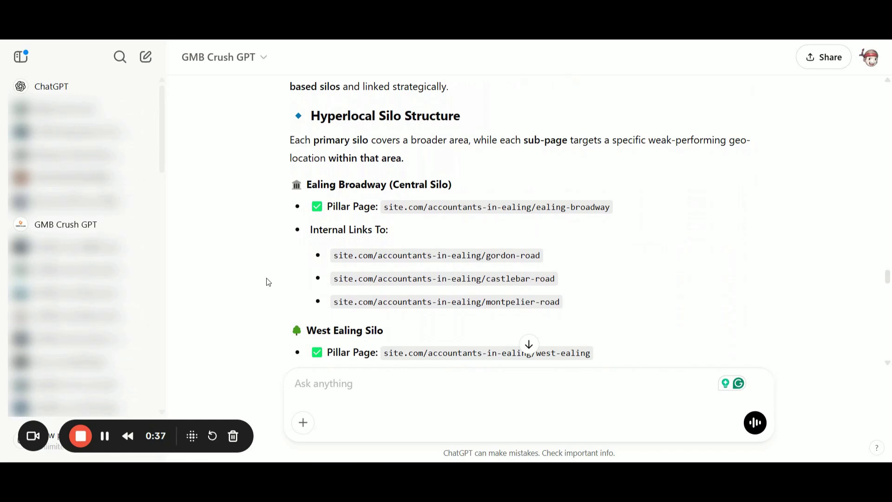
pyautogui.scroll(-5, 268, 282)
pyautogui.scroll(-1, 268, 282)
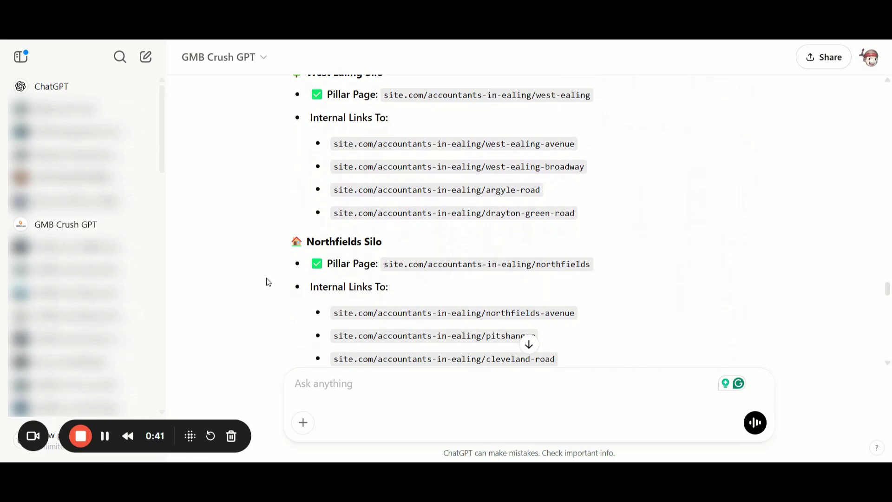
pyautogui.scroll(-2, 268, 281)
pyautogui.scroll(-1, 268, 282)
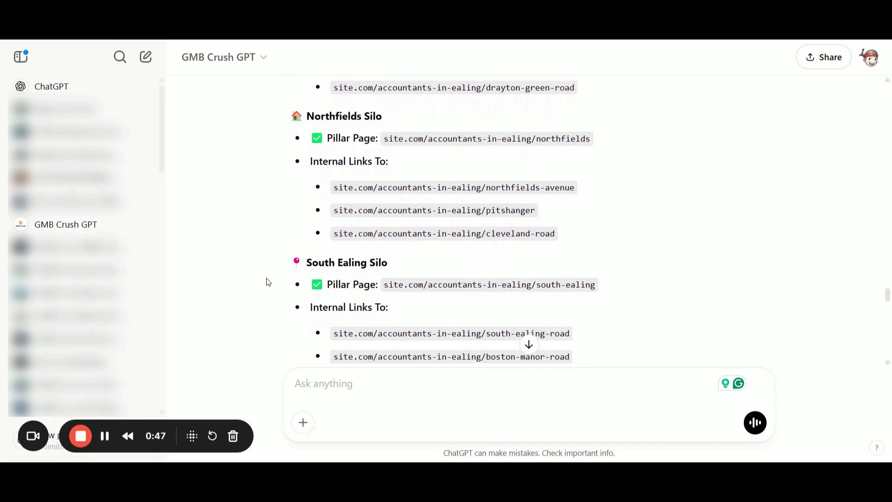
pyautogui.scroll(-2, 268, 282)
pyautogui.scroll(-3, 268, 282)
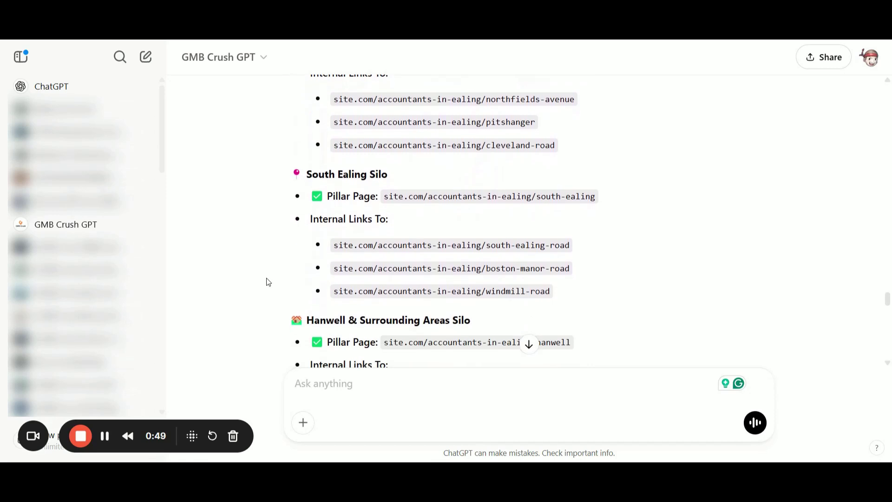
pyautogui.scroll(-4, 268, 282)
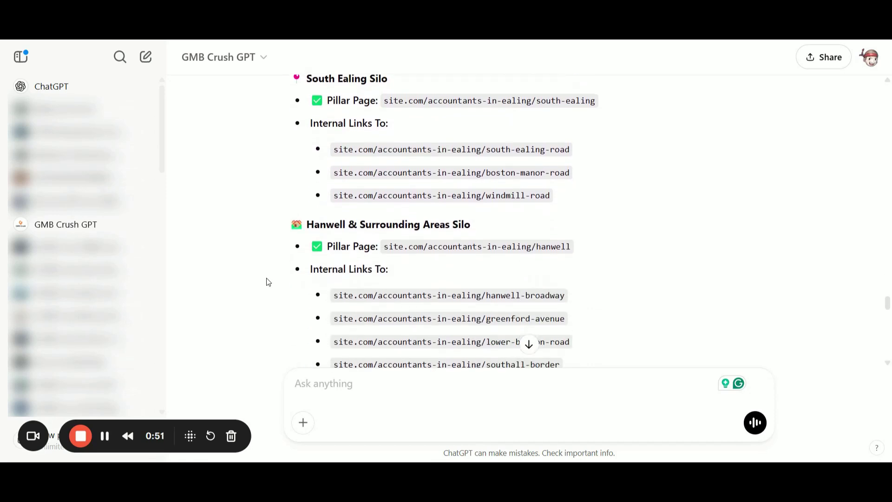
# Read through the Step 3 GBP Post Silo Strategy and its post-topic clustering table
pyautogui.scroll(-2, 268, 282)
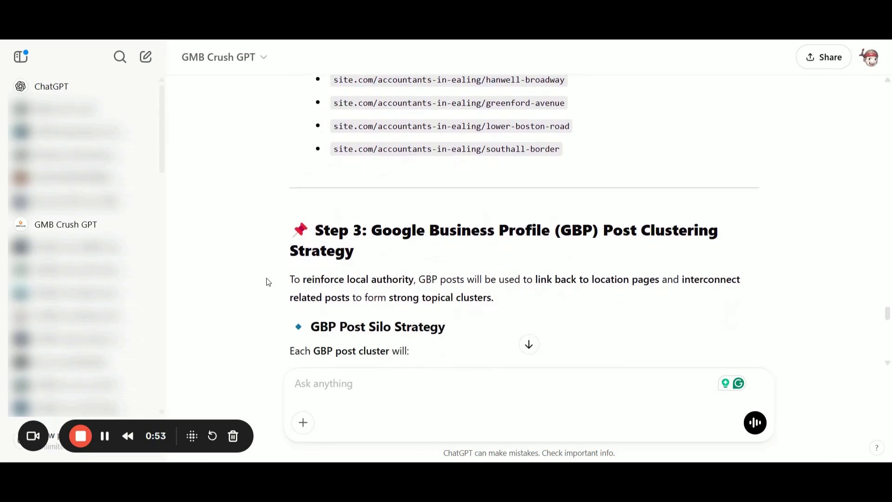
pyautogui.scroll(1, 268, 282)
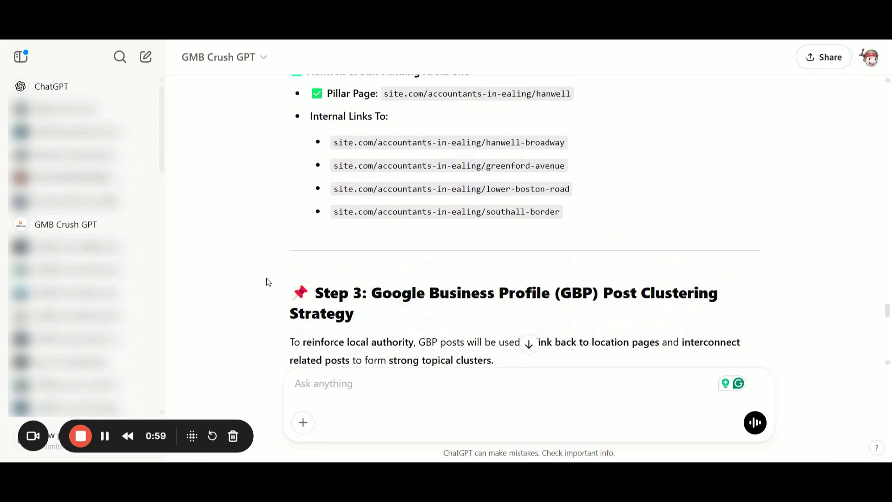
pyautogui.scroll(4, 268, 282)
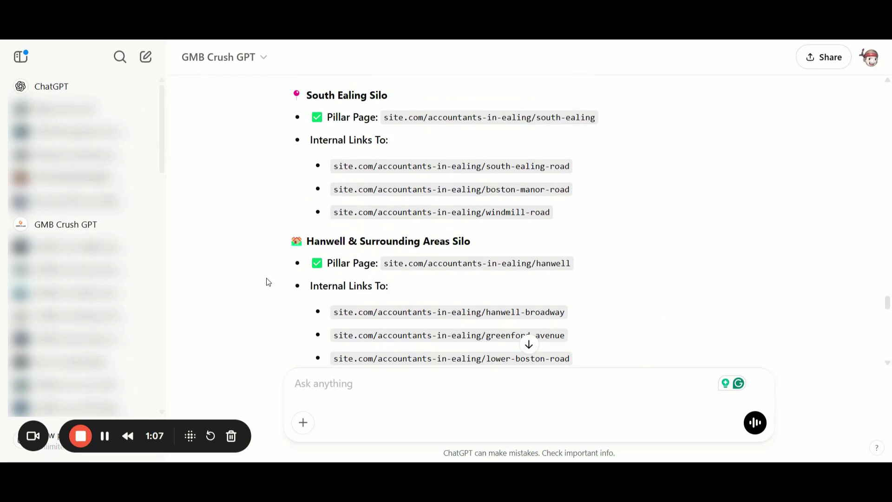
pyautogui.scroll(-2, 268, 282)
pyautogui.scroll(-3, 267, 282)
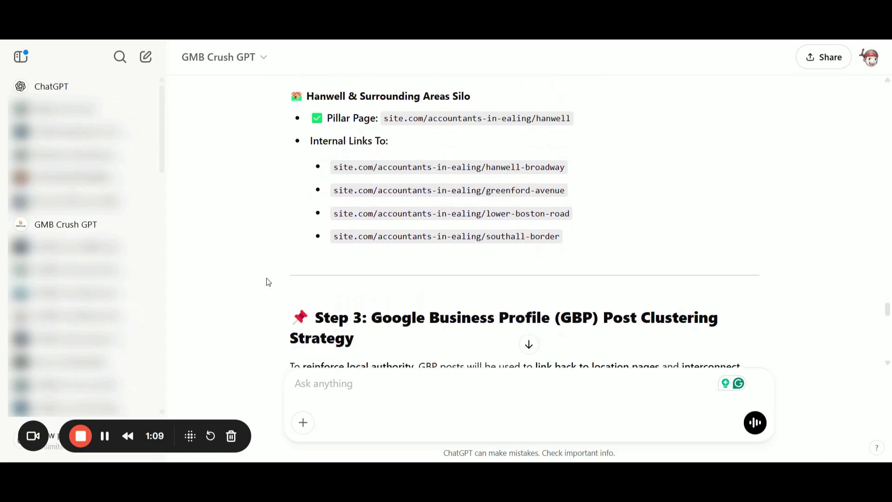
pyautogui.scroll(-1, 268, 282)
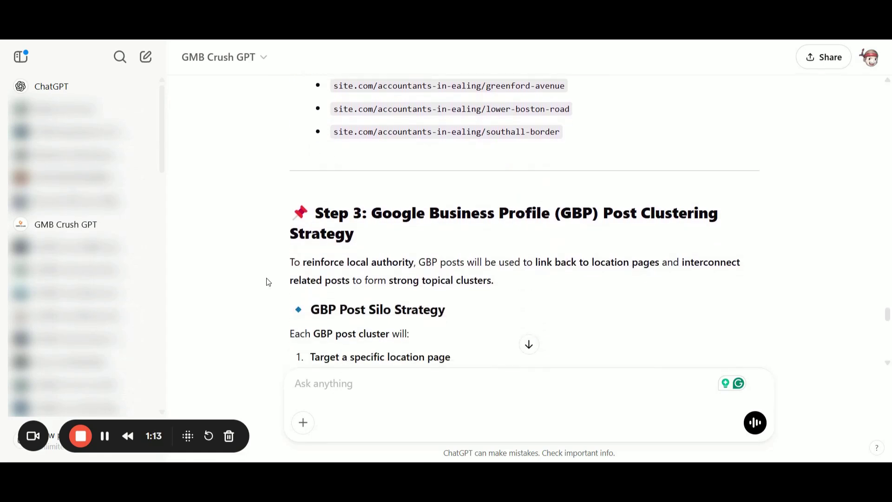
pyautogui.scroll(-4, 268, 282)
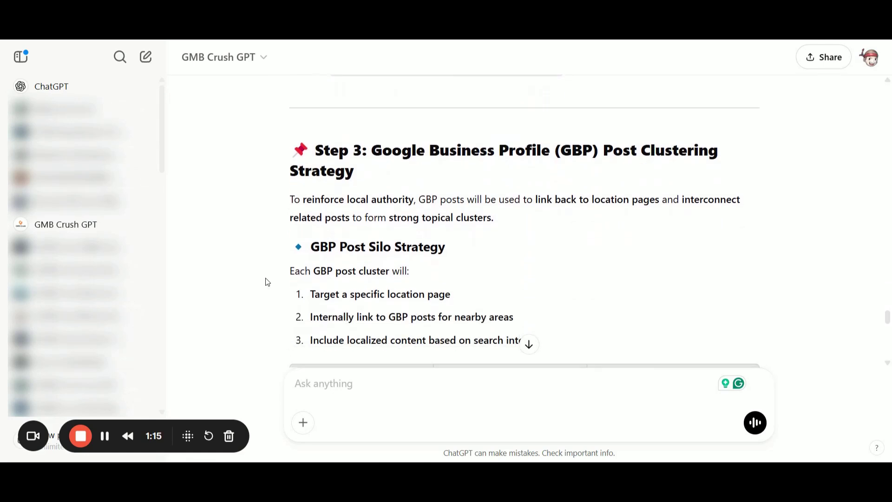
pyautogui.scroll(-4, 267, 282)
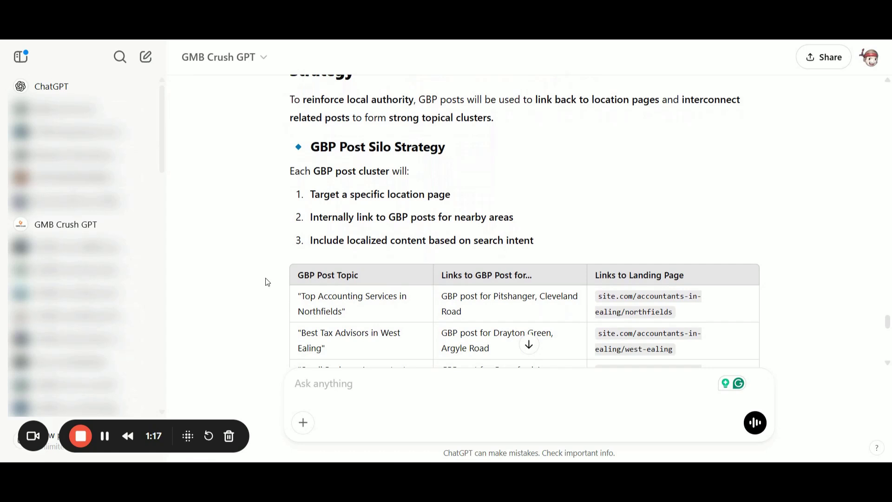
pyautogui.scroll(-2, 266, 278)
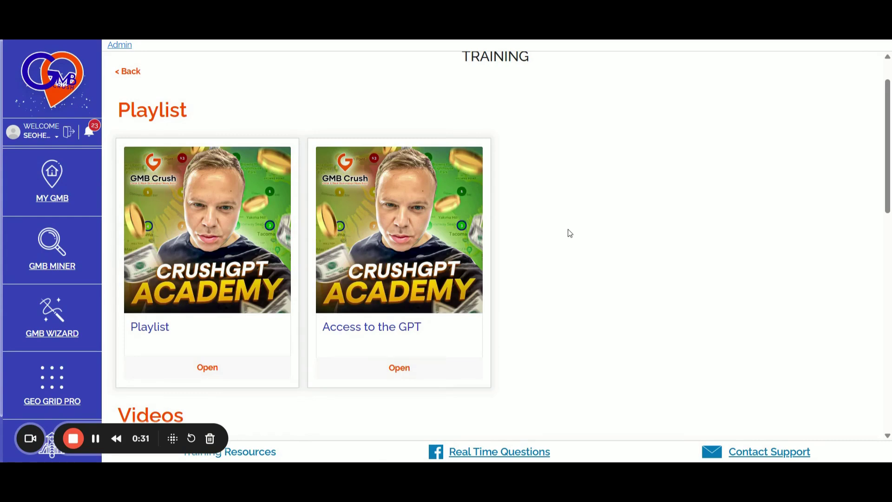
pyautogui.scroll(-1, 569, 233)
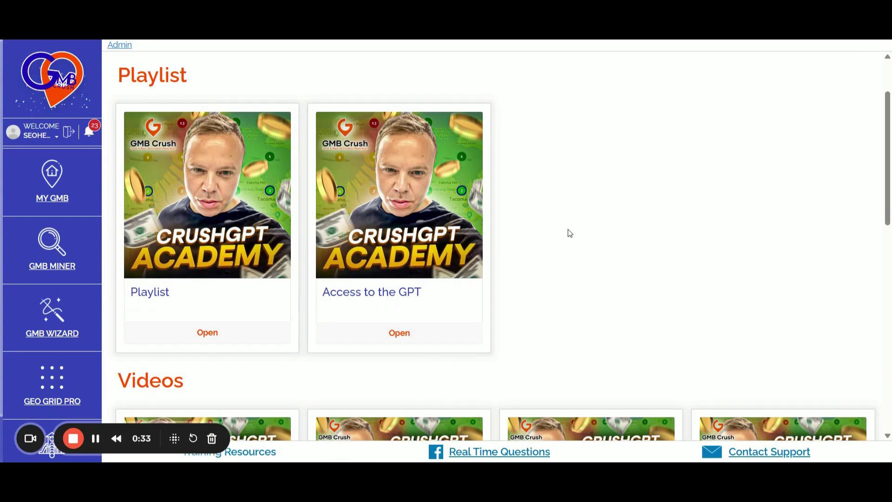
pyautogui.scroll(-1, 569, 232)
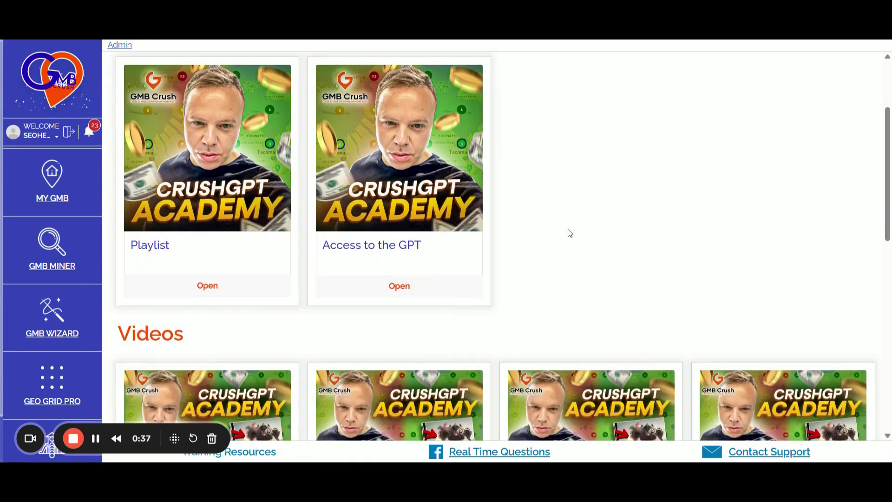
pyautogui.scroll(-2, 576, 216)
pyautogui.scroll(-2, 577, 216)
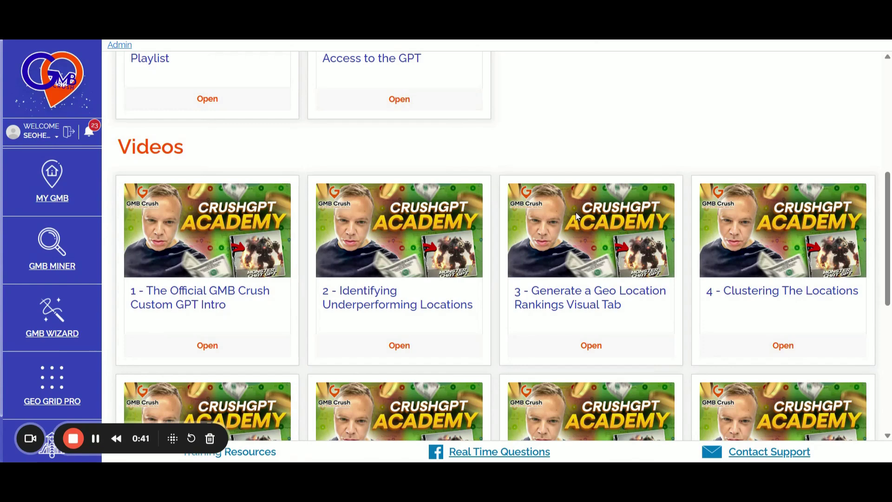
pyautogui.scroll(5, 577, 216)
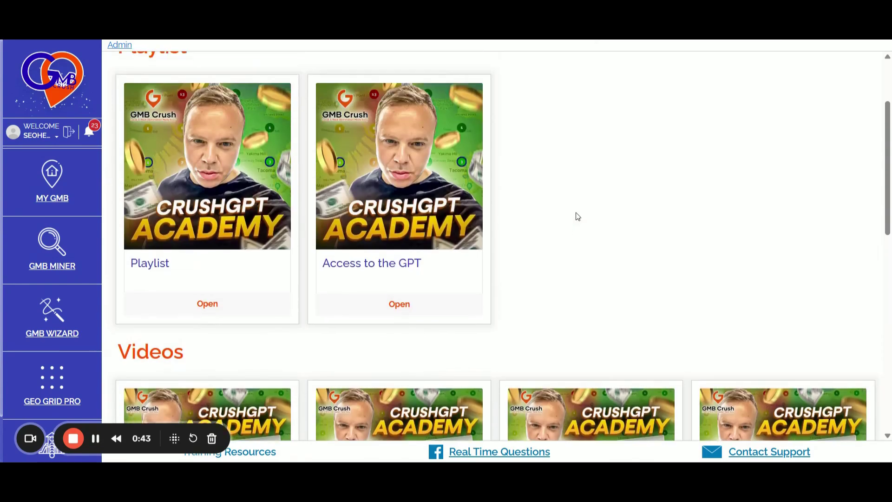
pyautogui.scroll(-1, 577, 217)
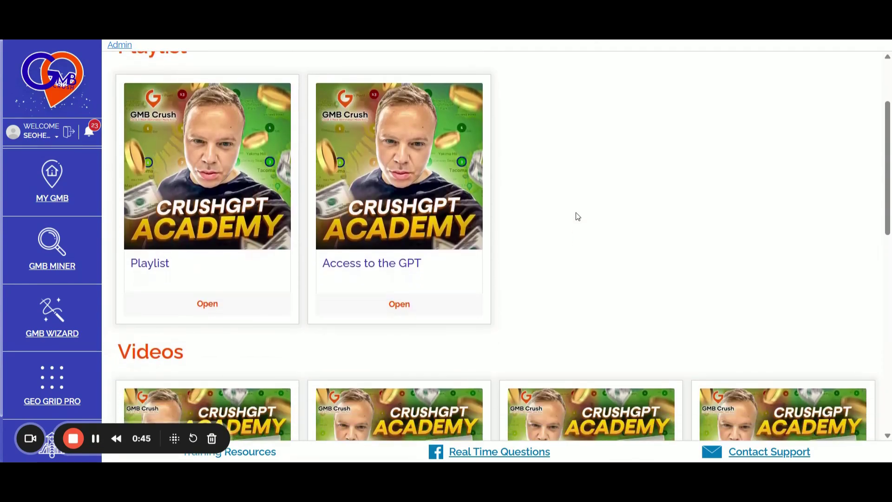